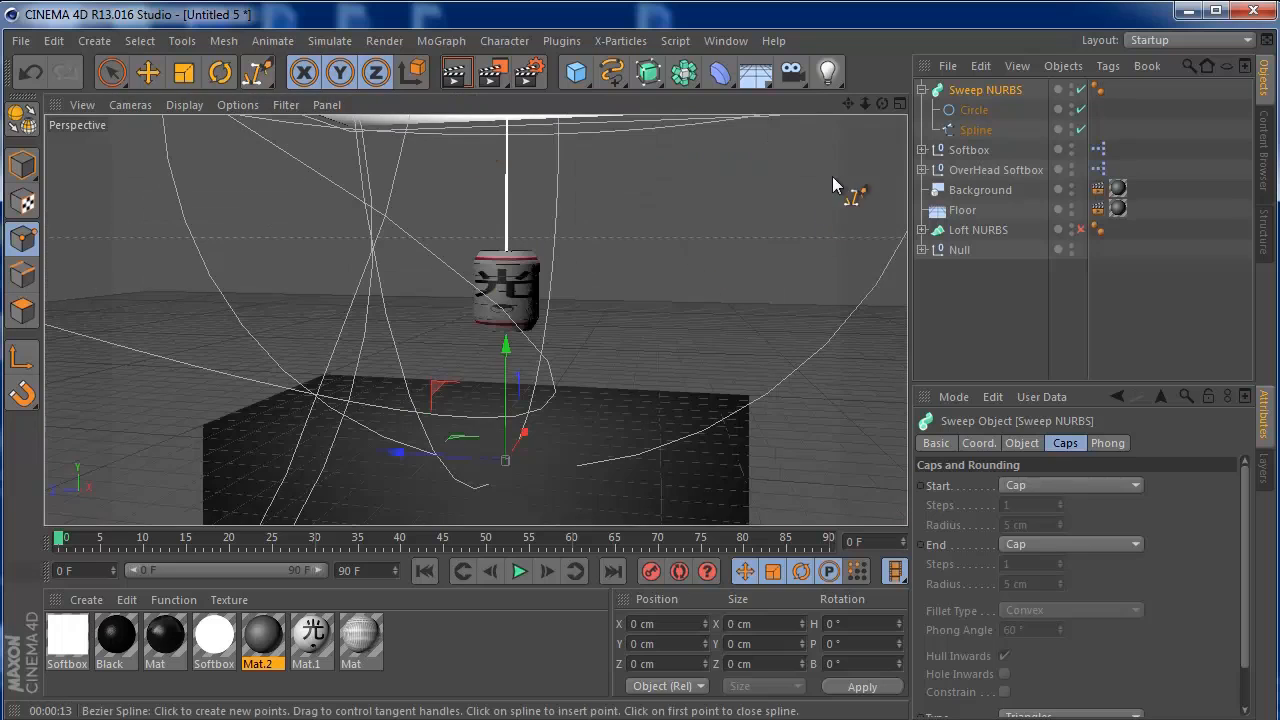
Step: Render a preview of the perspective view to check the hanging lantern and the softbox lighting
left_click_drag(856, 103, 790, 224)
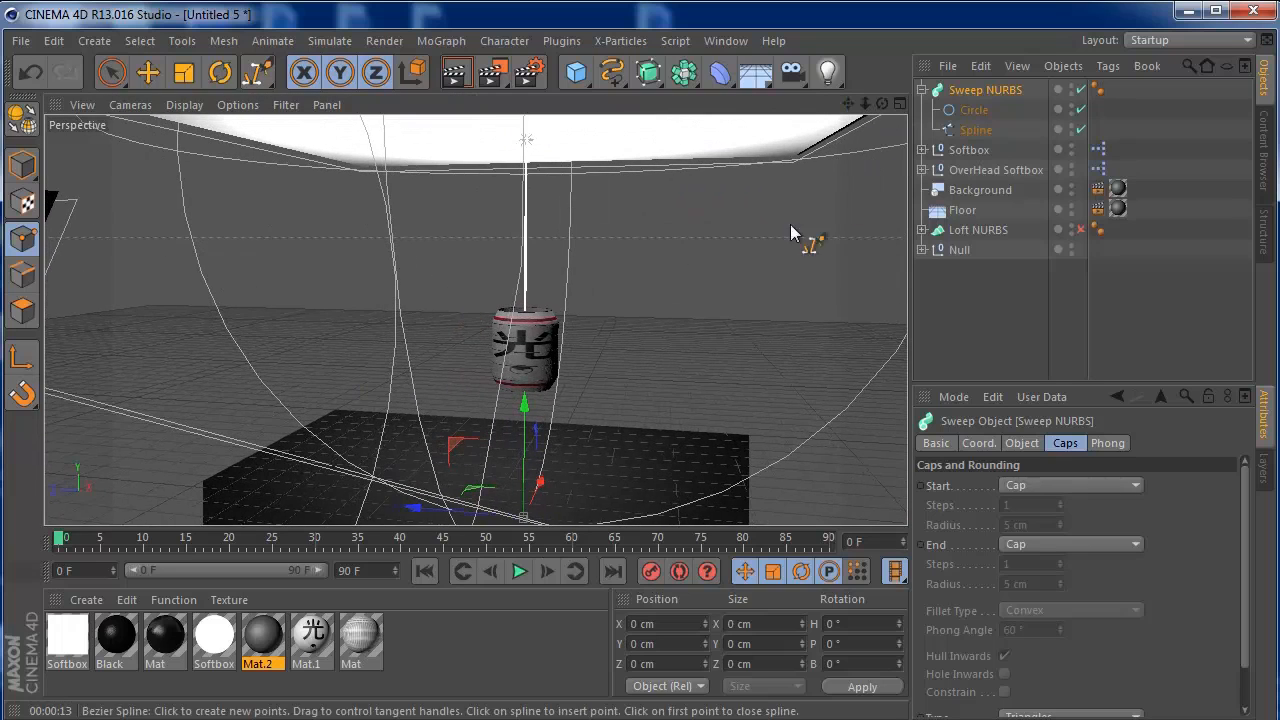
left_click_drag(876, 102, 890, 127)
left_click(455, 72)
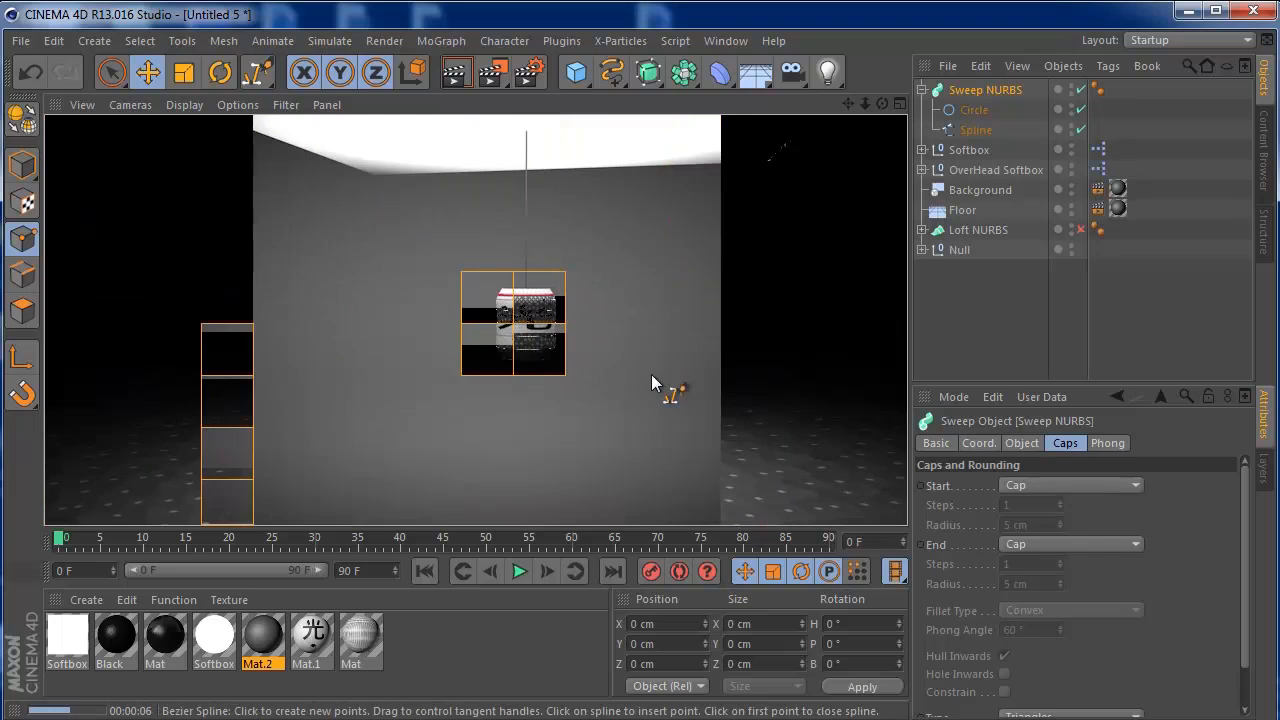
Step: Turn off camera and editor visibility for both the OverHead Softbox and the Softbox
left_click(970, 171)
left_click_drag(1246, 526, 1240, 655)
left_click(1045, 673)
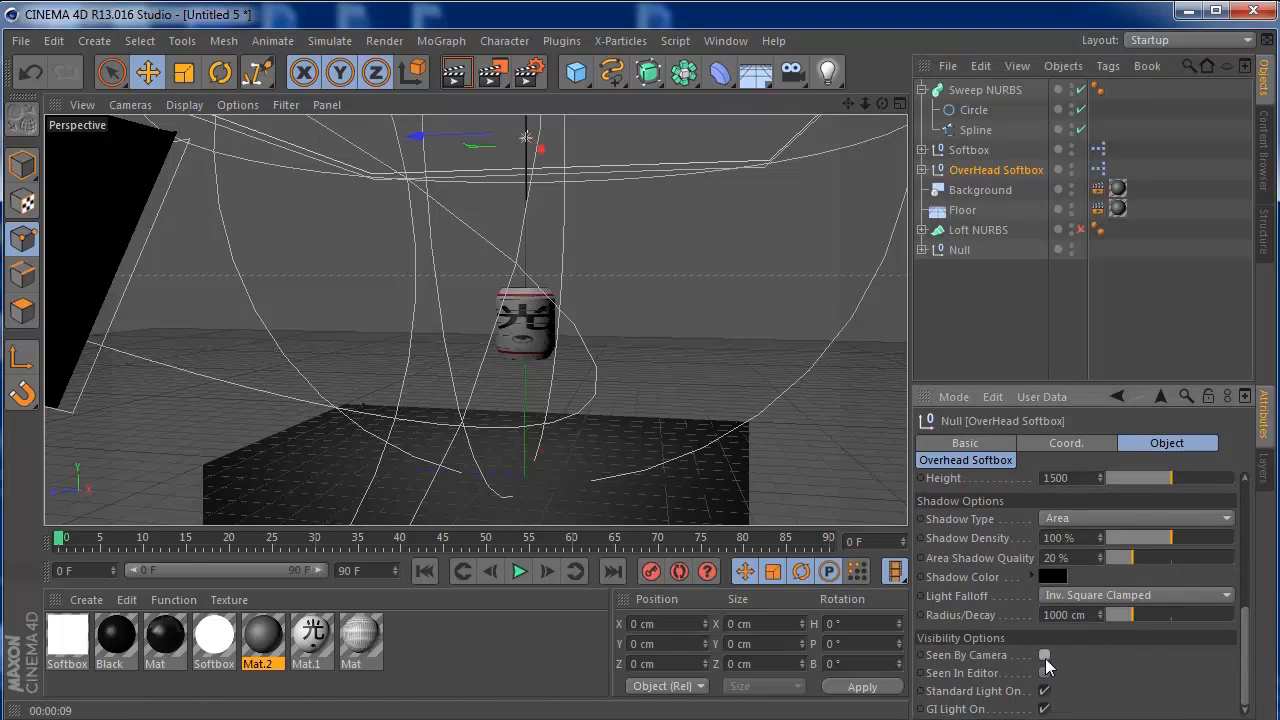
left_click(970, 150)
left_click_drag(1253, 636, 1250, 676)
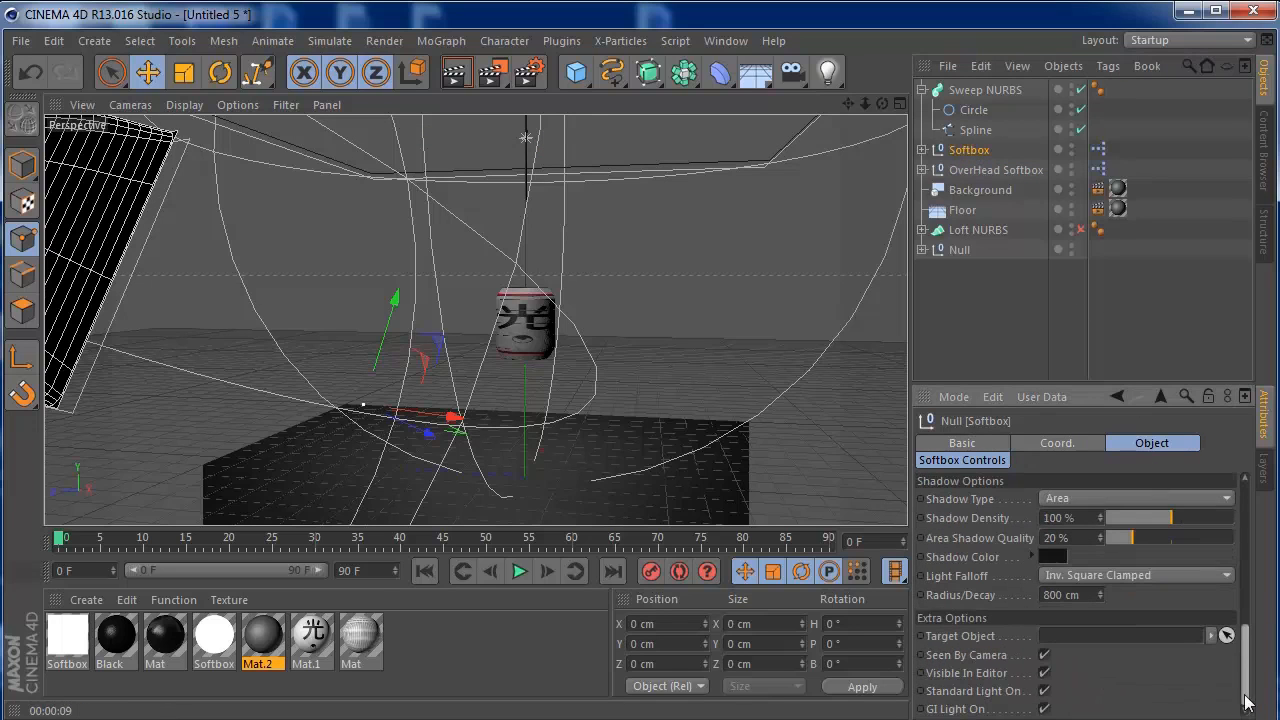
left_click(1045, 673)
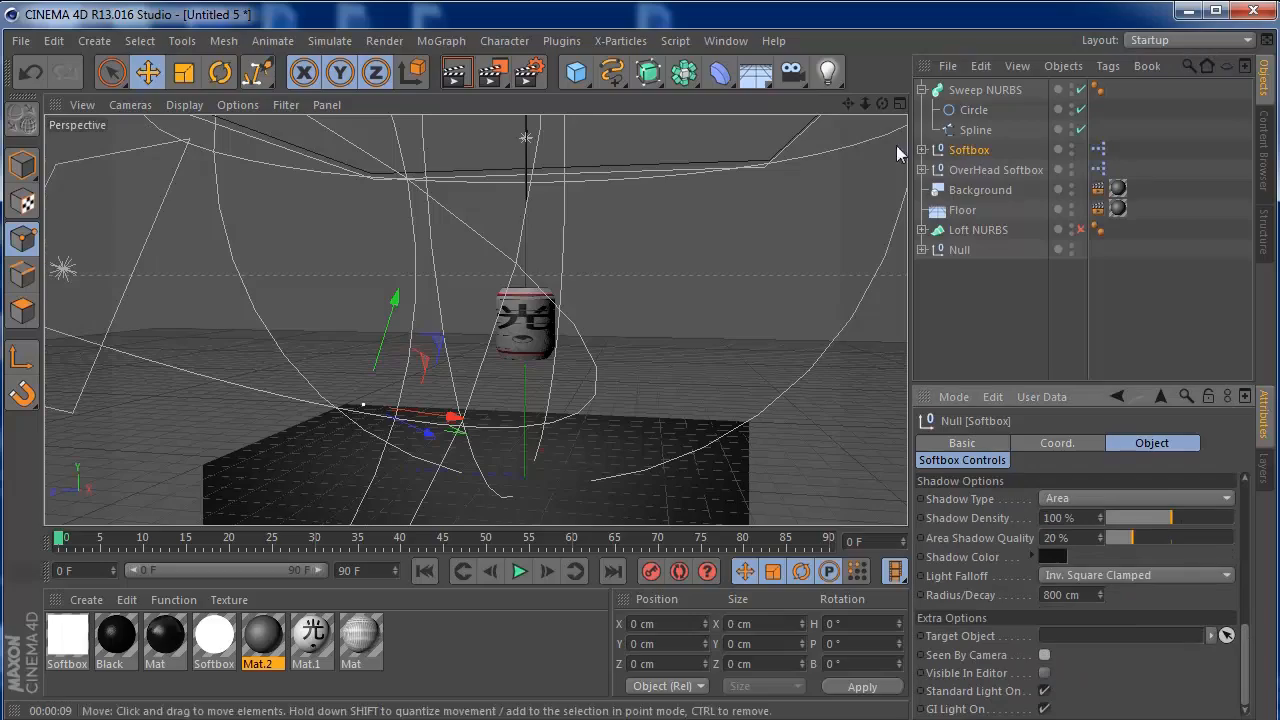
Step: Merge the "light bulb" project file from the japanese folder into the lantern scene
left_click_drag(882, 104, 491, 357)
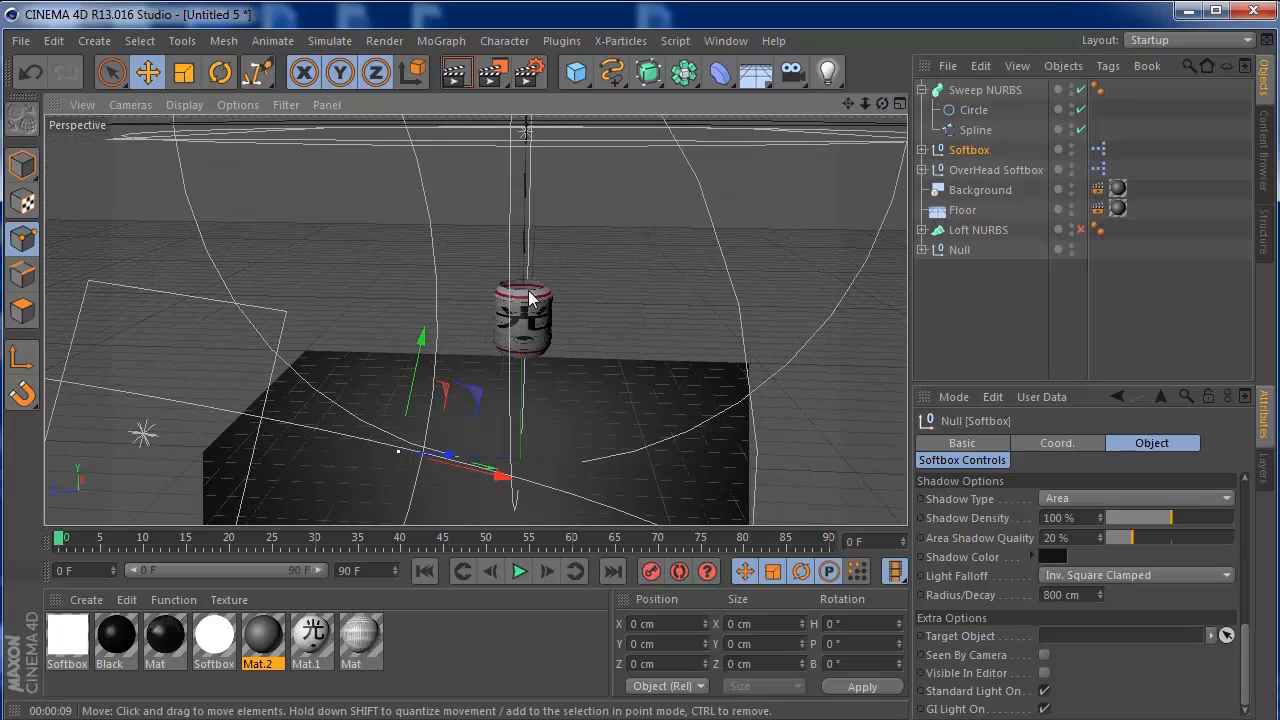
left_click_drag(882, 104, 531, 318)
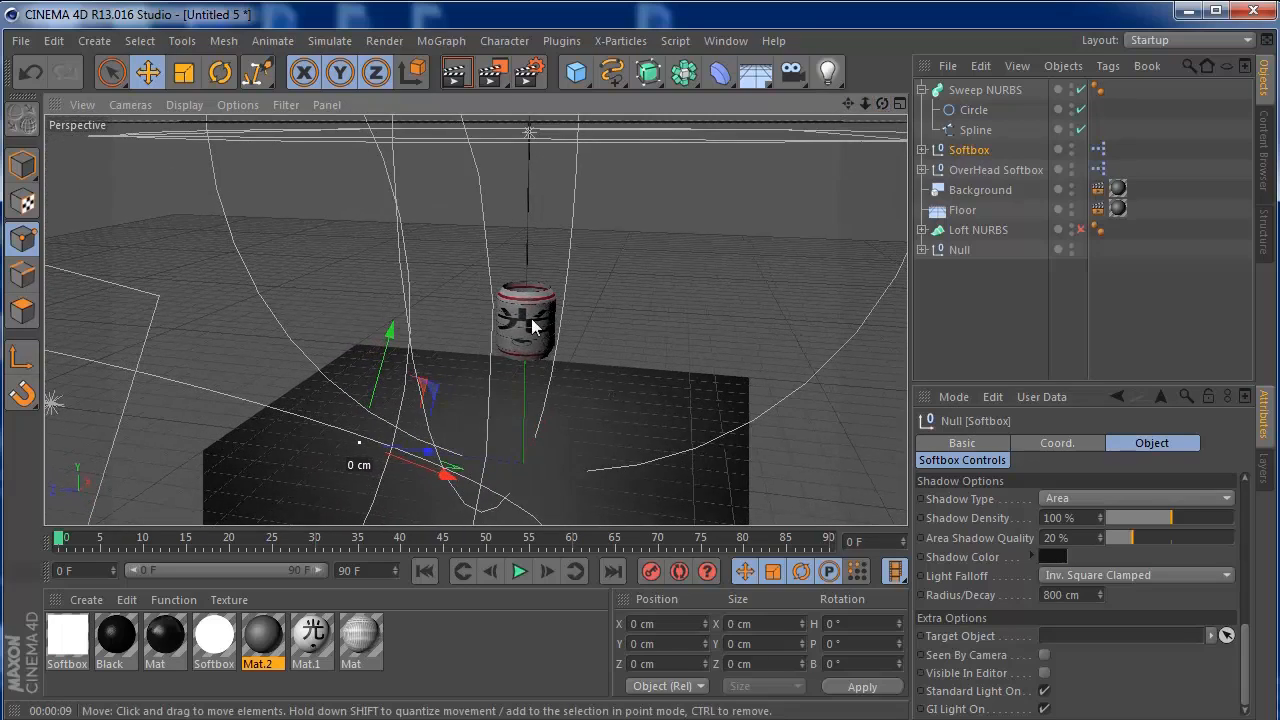
left_click(22, 41)
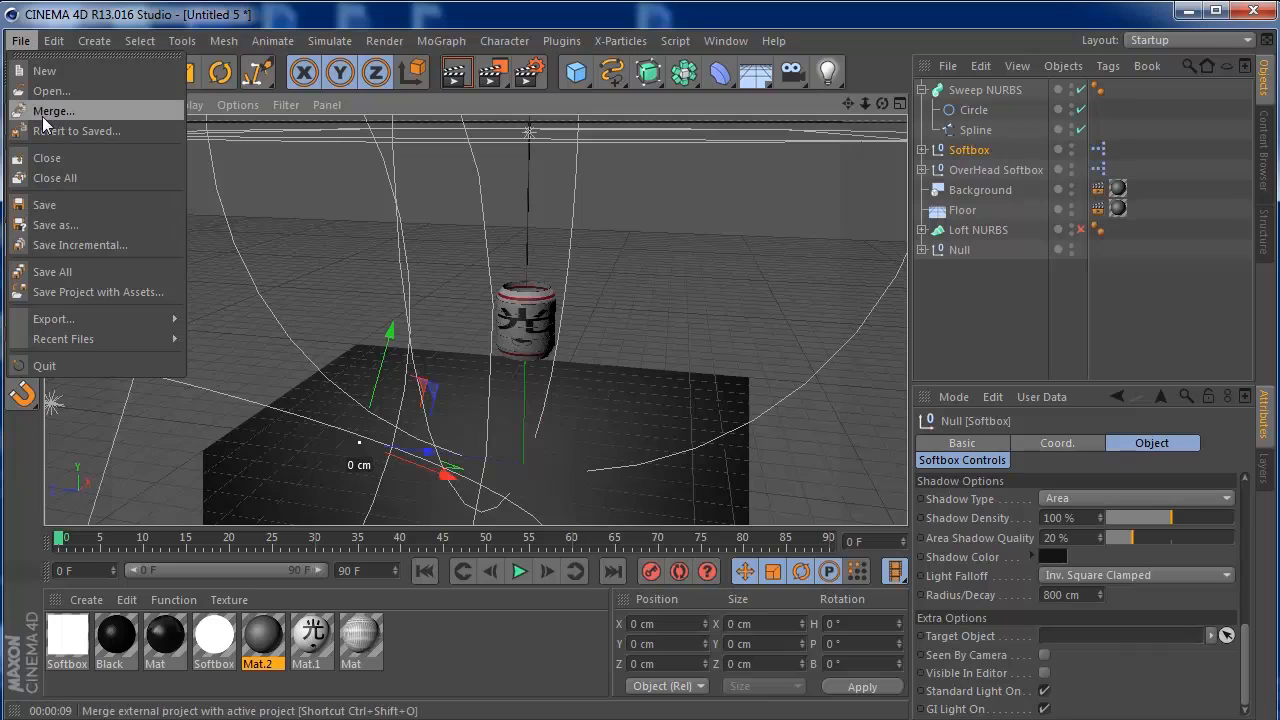
left_click(45, 113)
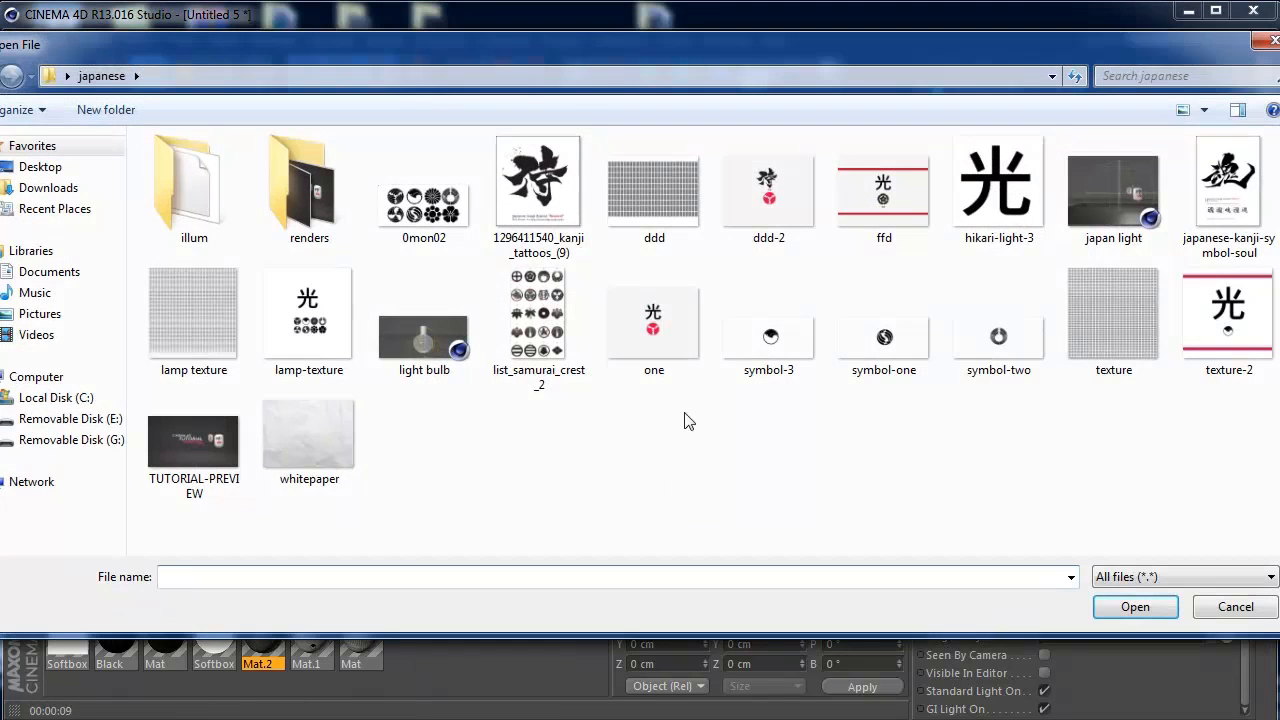
left_click(423, 325)
left_click(1133, 607)
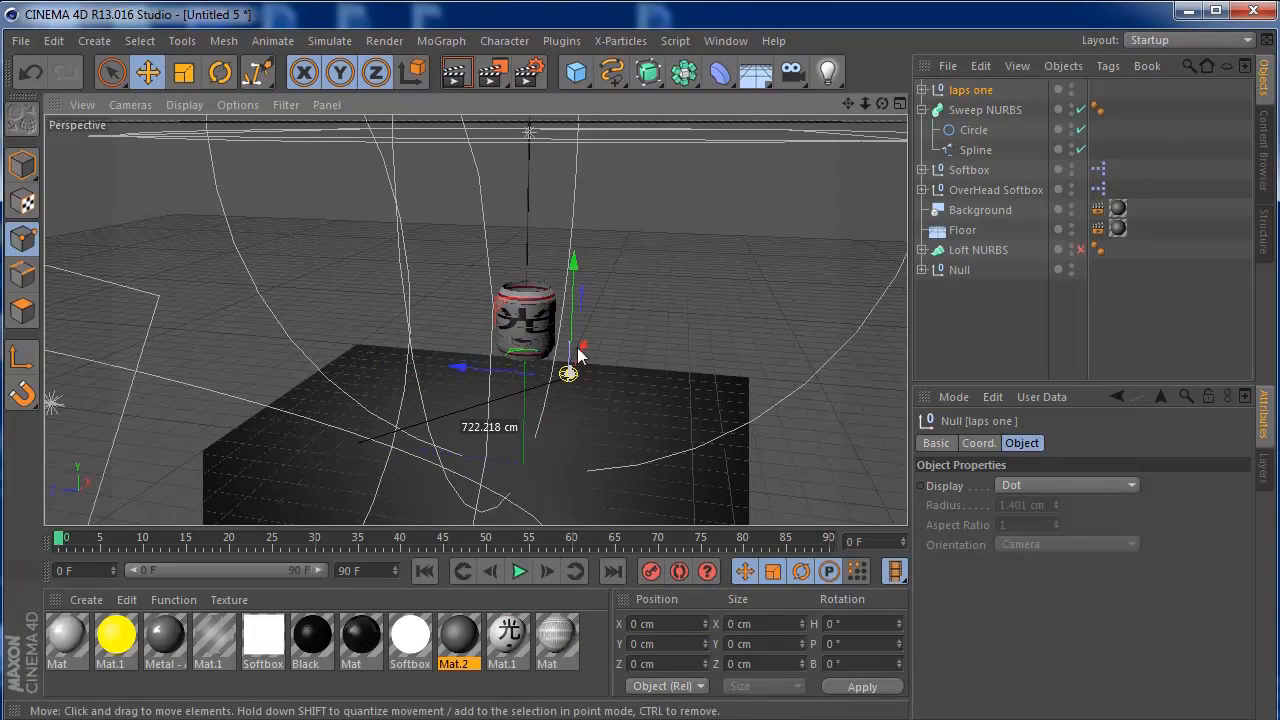
Step: Raise the merged light bulb to the lantern's upper opening and centre it inside the lantern as seen from above
key("F5")
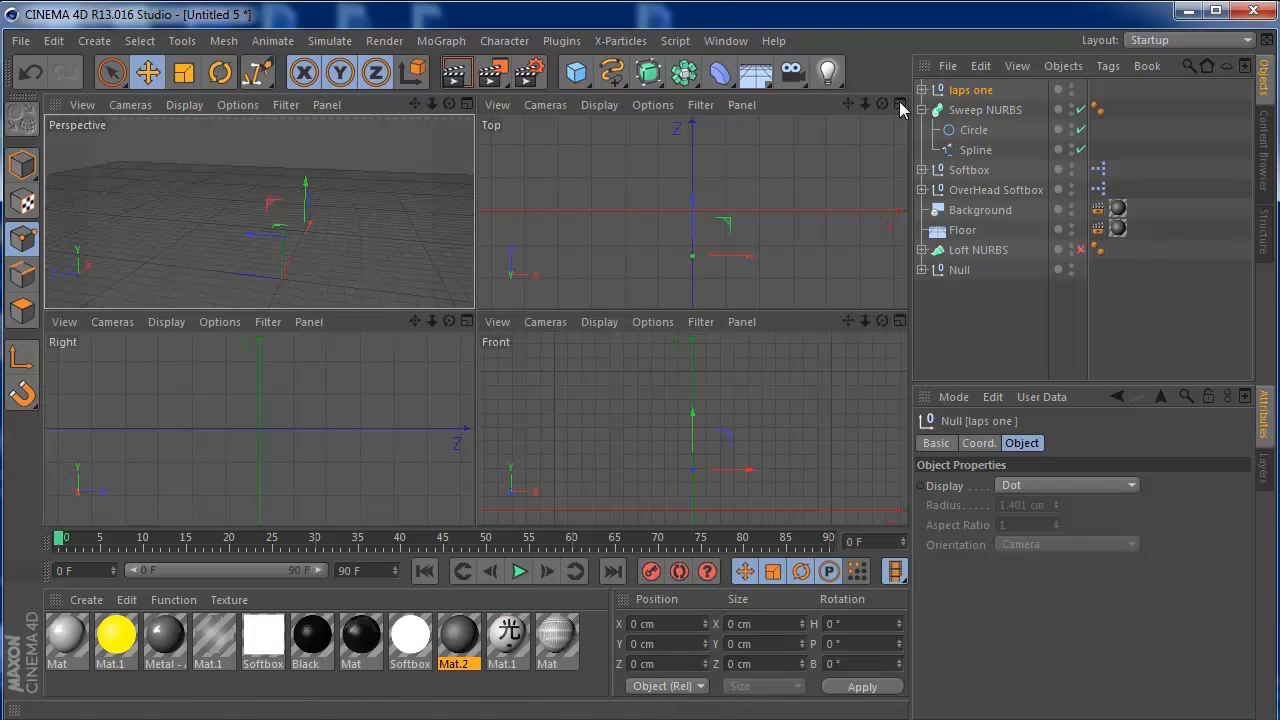
left_click(900, 320)
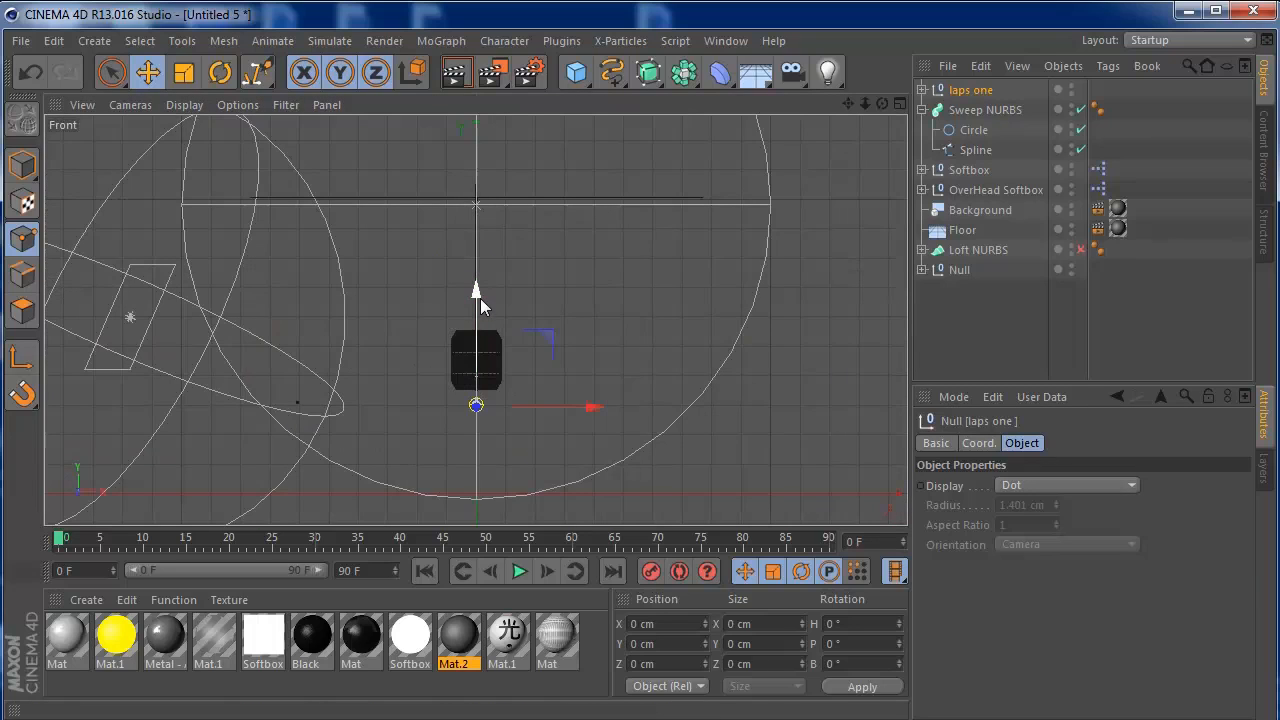
left_click_drag(476, 283, 478, 222)
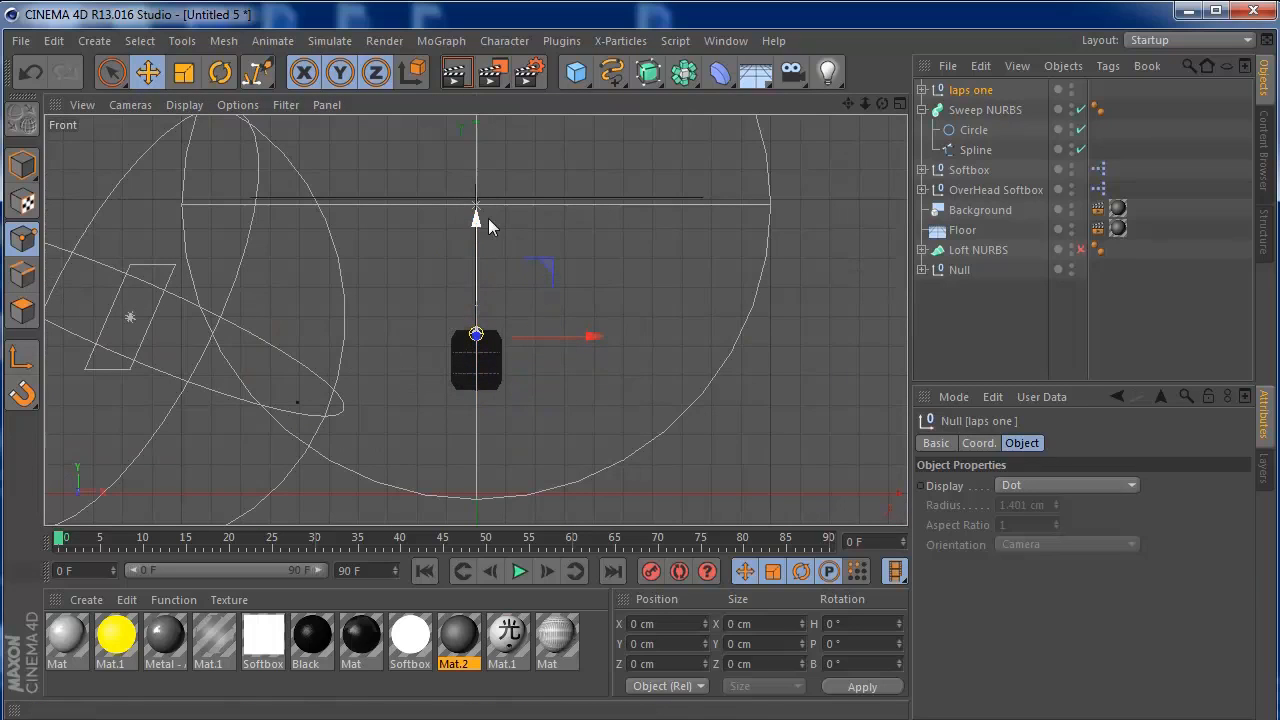
left_click(899, 104)
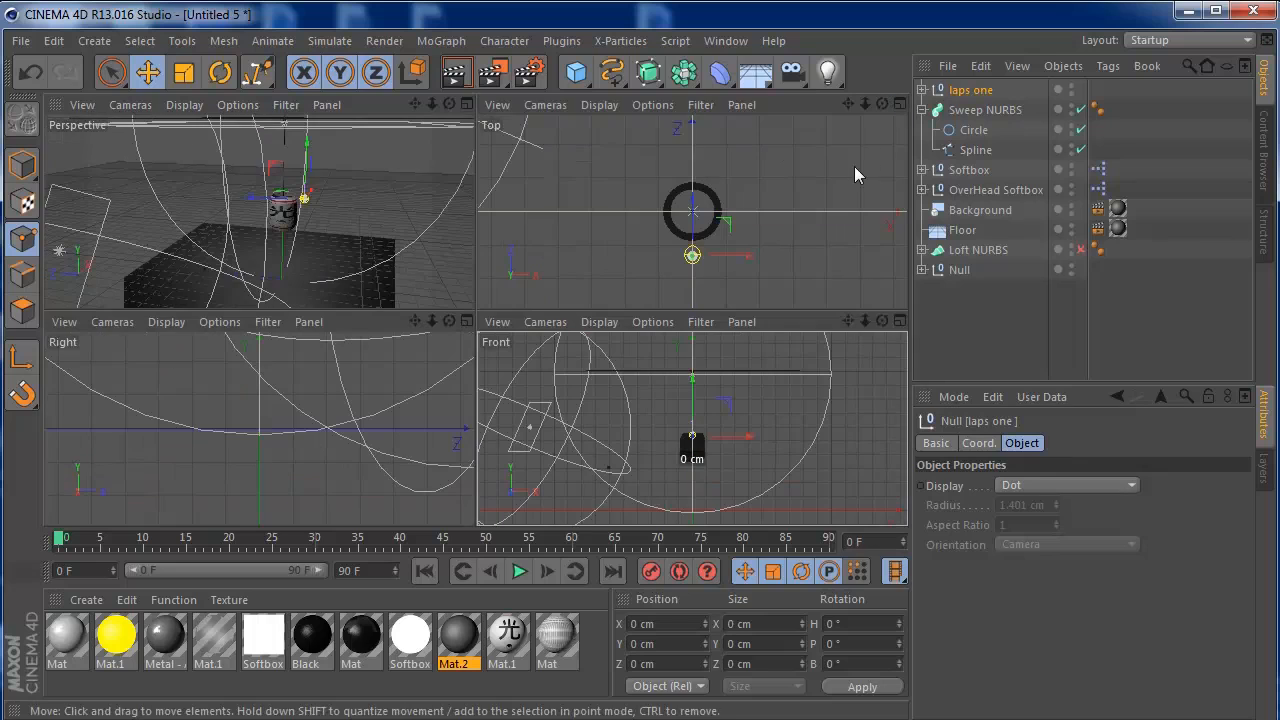
left_click(899, 104)
left_click_drag(477, 302, 482, 207)
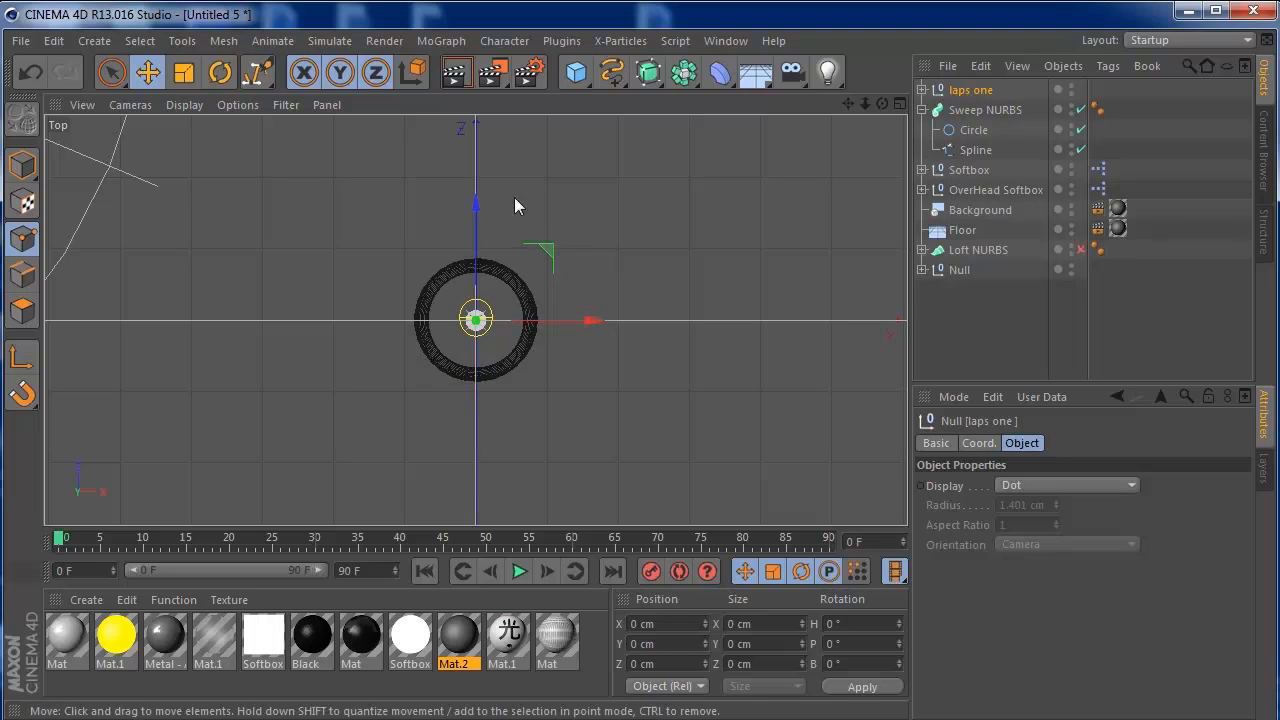
left_click(900, 105)
left_click(465, 104)
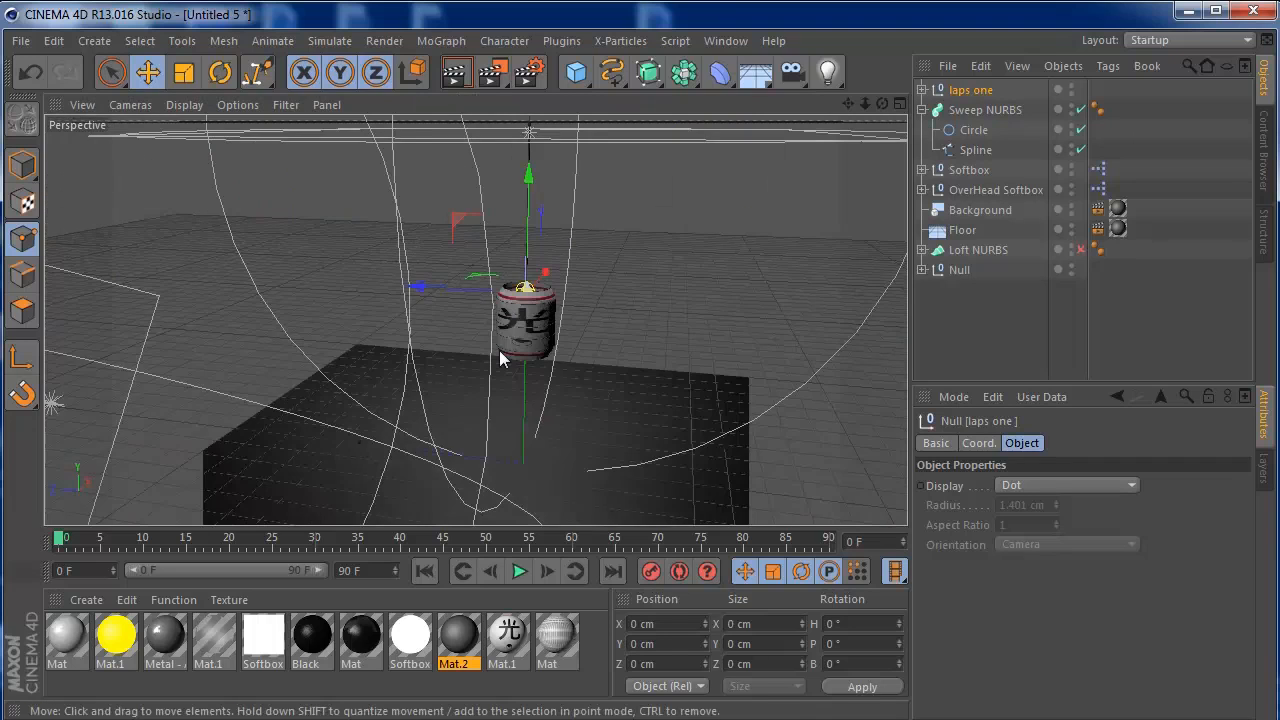
Step: Fine-tune the light bulb's height and depth in the Right view so its socket meets the end of the hanging cord
left_click(899, 105)
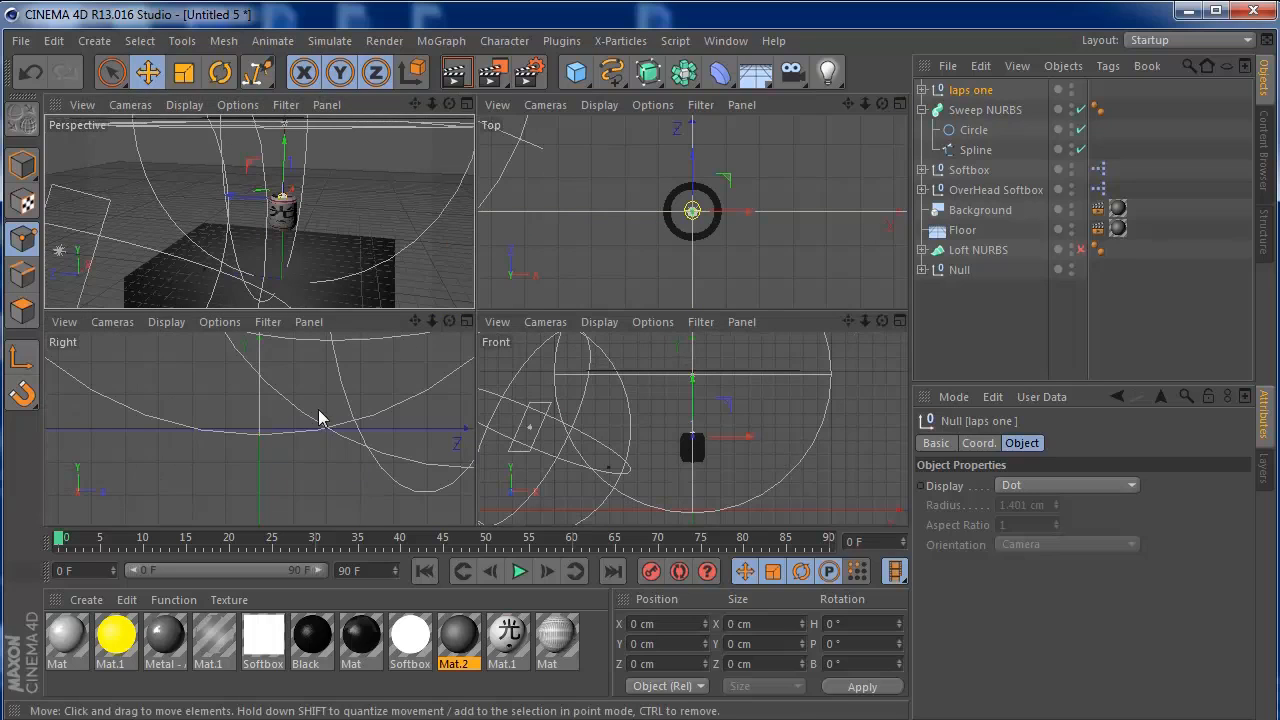
left_click(465, 321)
left_click_drag(848, 104, 783, 448)
left_click_drag(412, 171, 411, 186)
left_click_drag(866, 108, 918, 211)
left_click(981, 111)
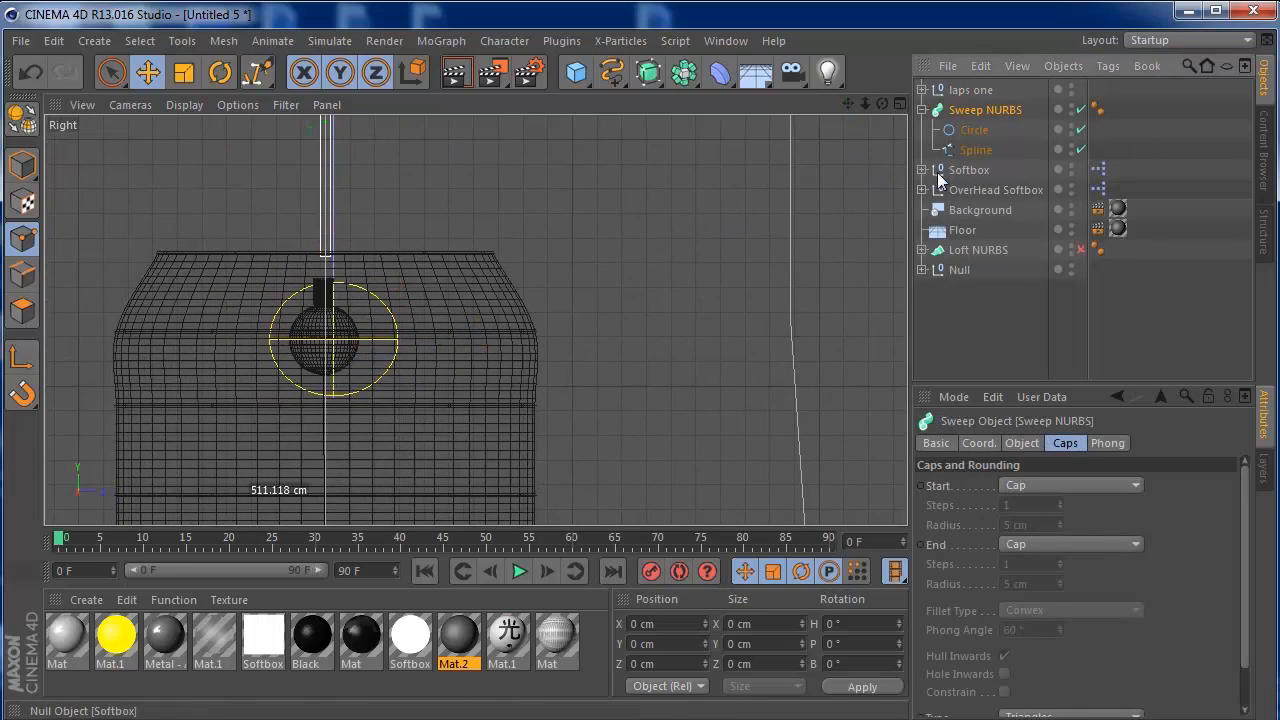
left_click(970, 91)
left_click_drag(327, 243, 327, 219)
left_click_drag(438, 330, 436, 329)
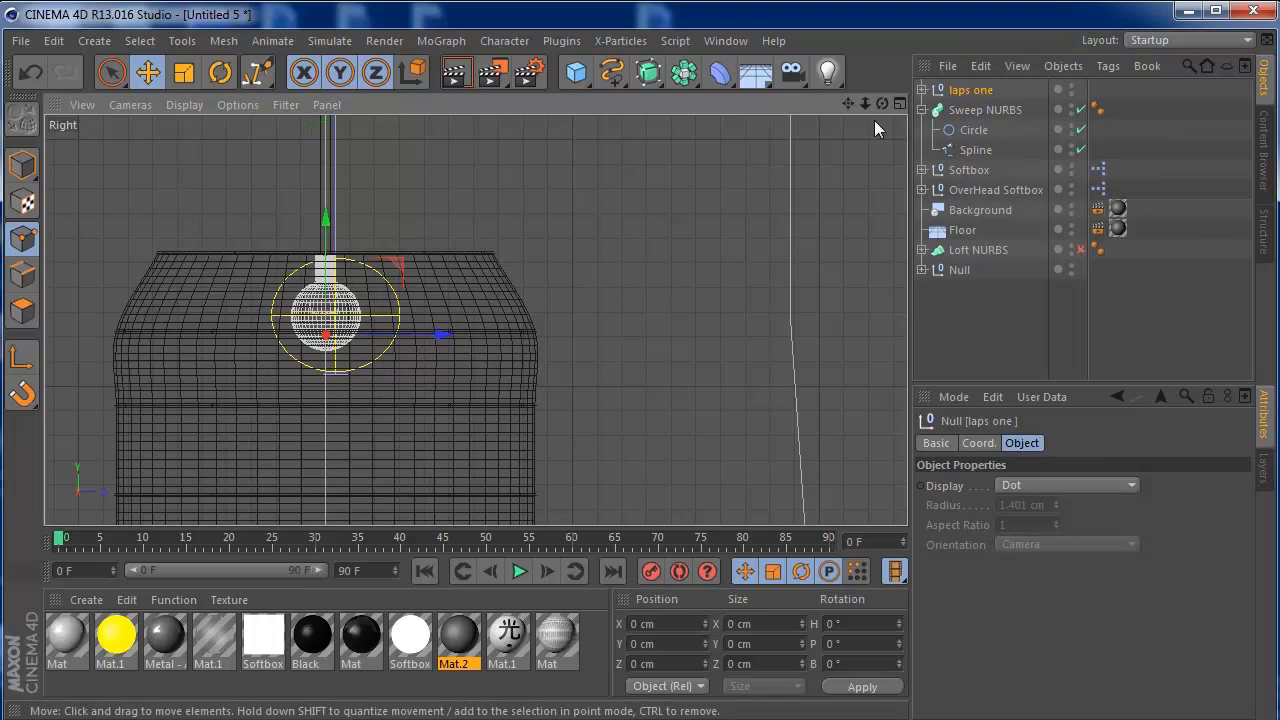
Step: Examine the bulb's placement inside the lantern's opening from above in the perspective view
left_click(899, 104)
middle_click(426, 212)
left_click_drag(851, 105, 682, 183)
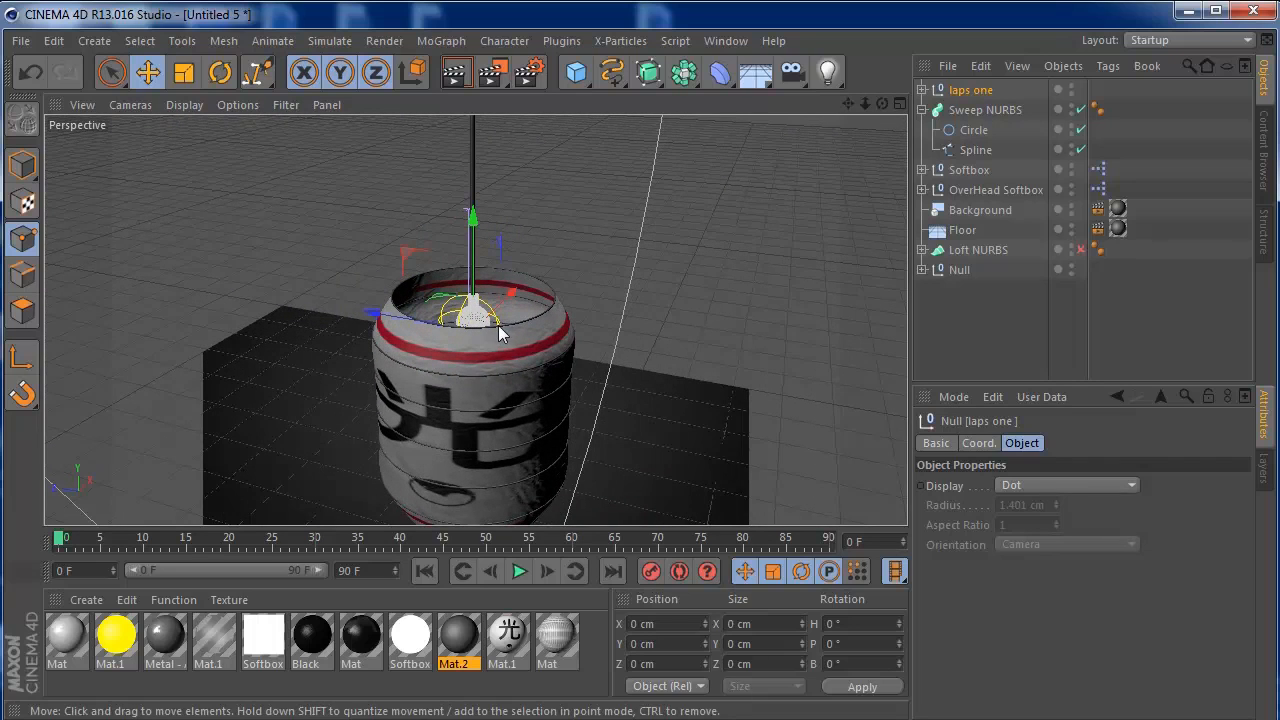
left_click_drag(865, 104, 900, 190)
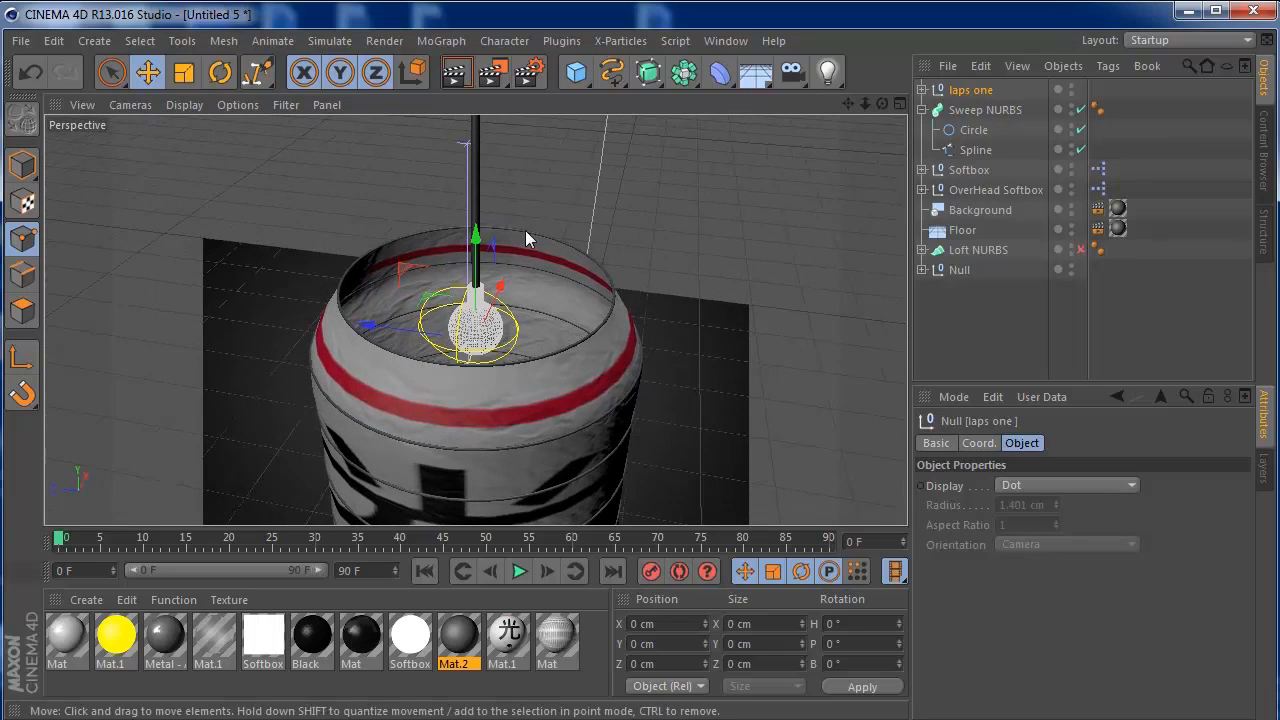
scroll(484, 286, "down", 2)
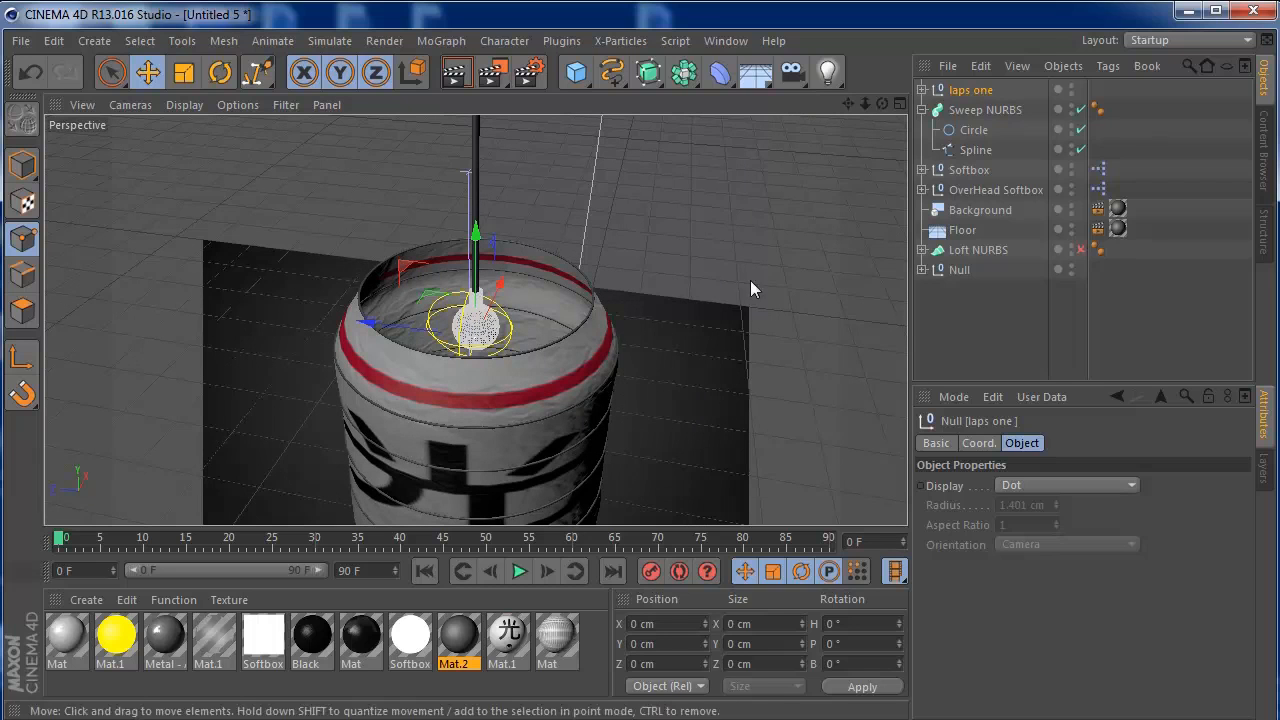
left_click_drag(866, 104, 798, 110)
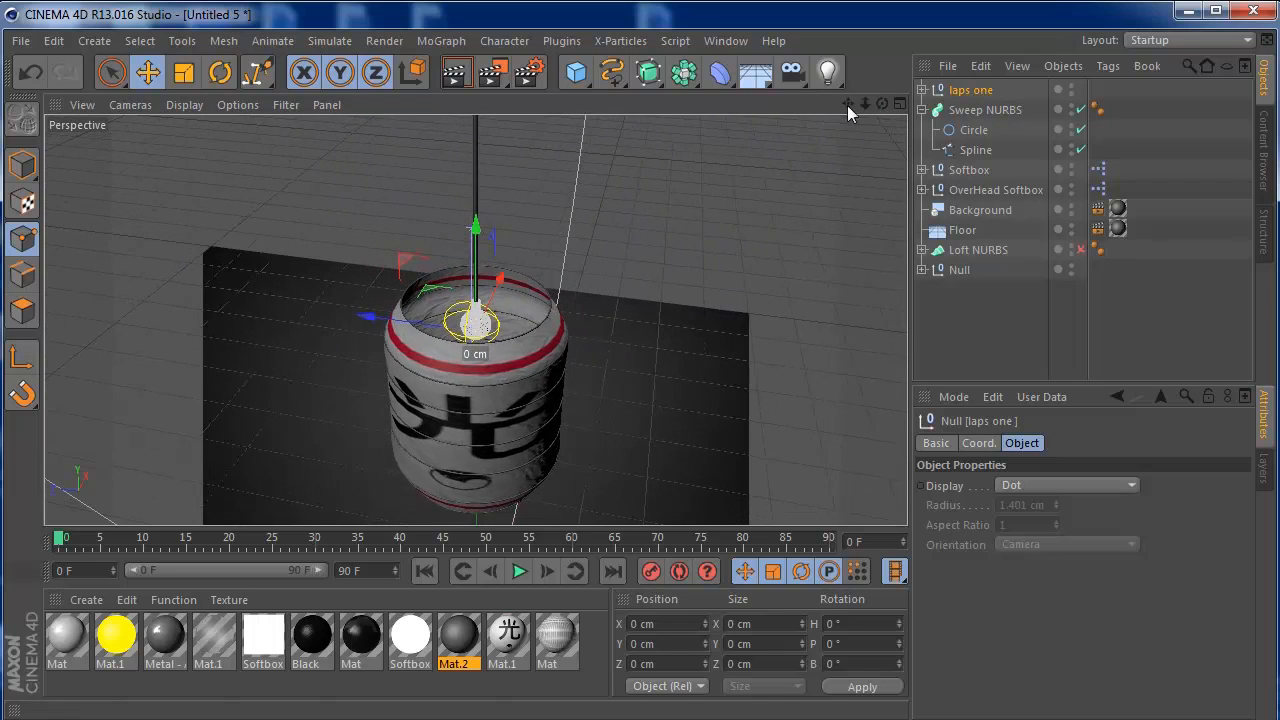
Step: Draw a straight Bezier spline in the Top view across the lantern's opening, from rim to rim through the bulb's centre
left_click(899, 104)
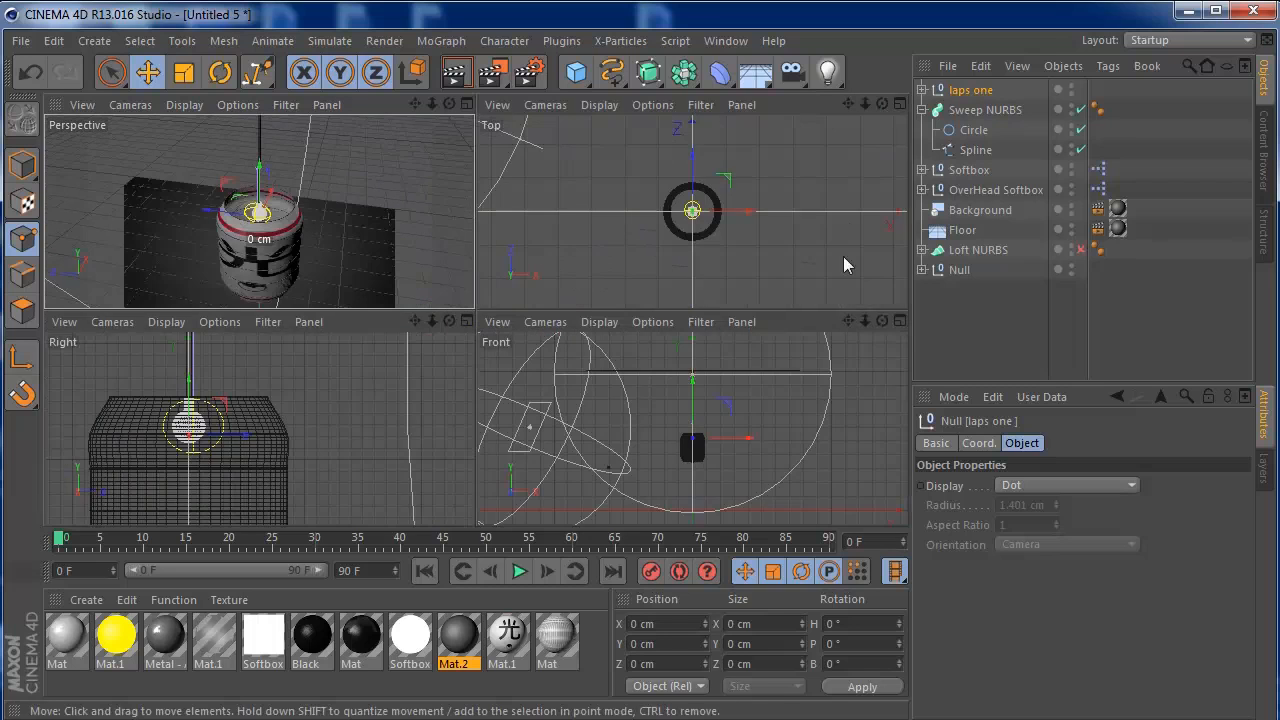
left_click(899, 104)
left_click_drag(866, 105, 1080, 102)
left_click_drag(852, 112, 850, 128)
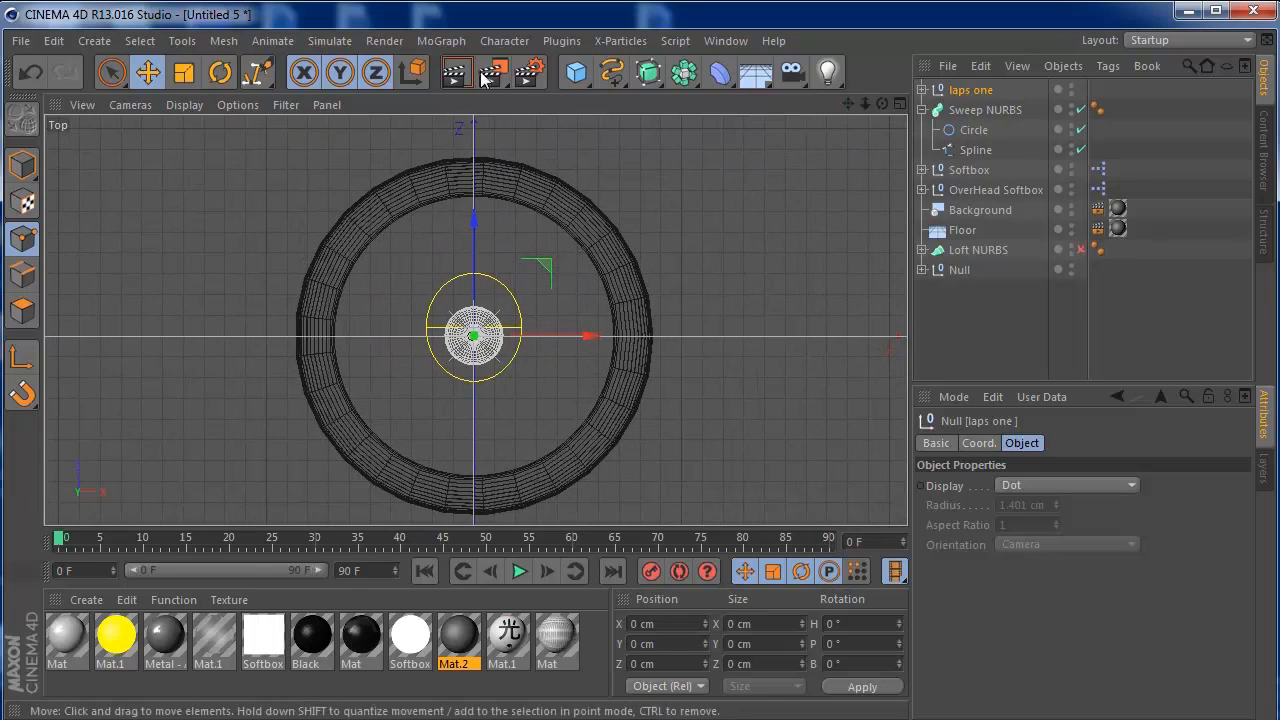
left_click_drag(613, 78, 764, 98)
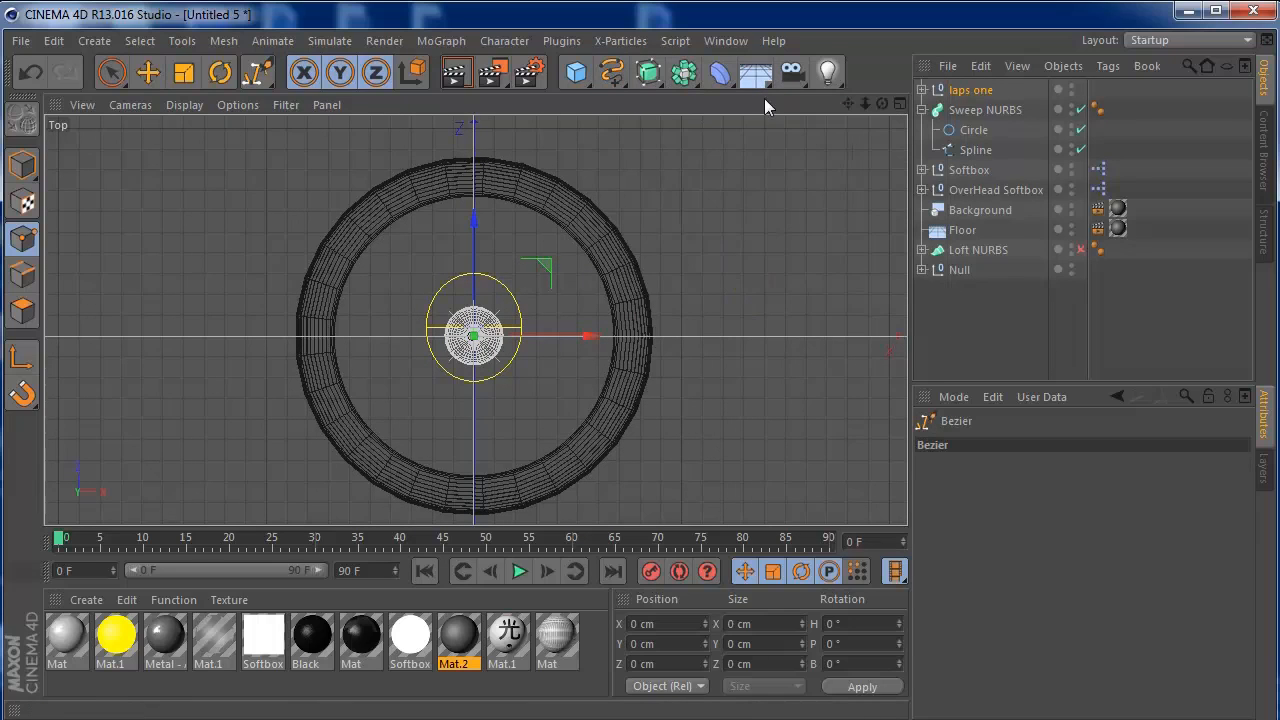
left_click(474, 194)
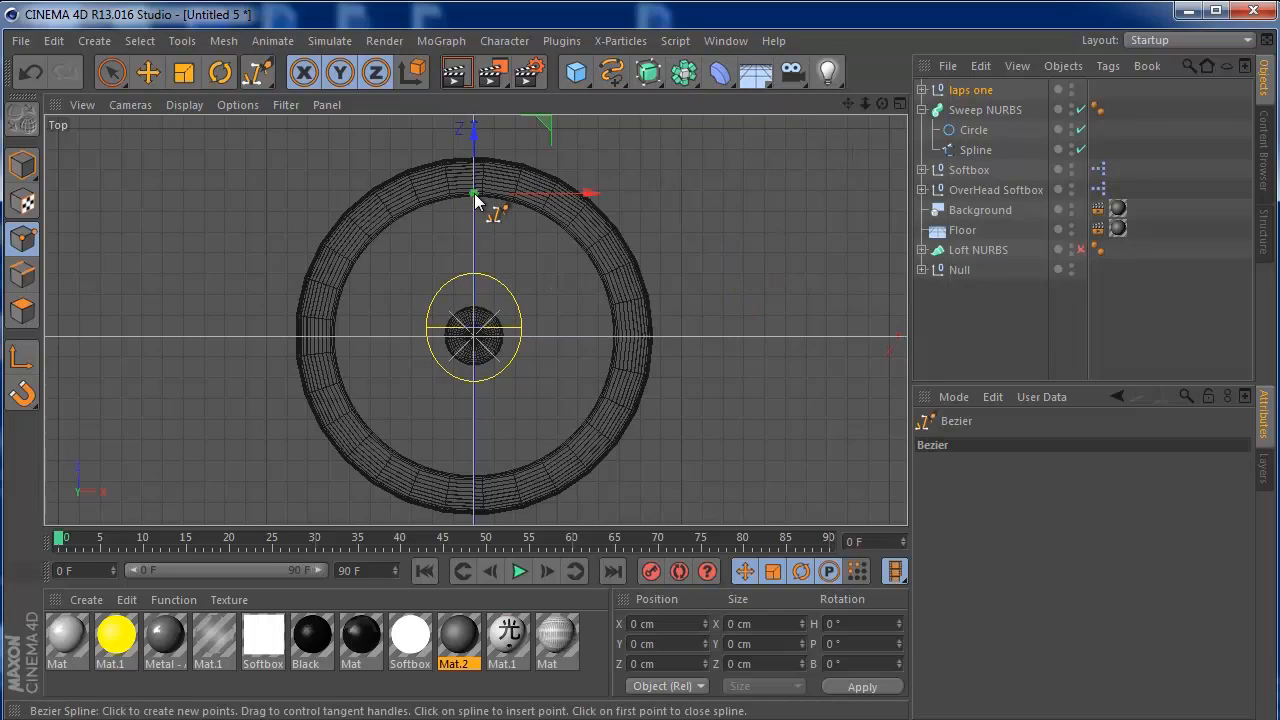
left_click(476, 333)
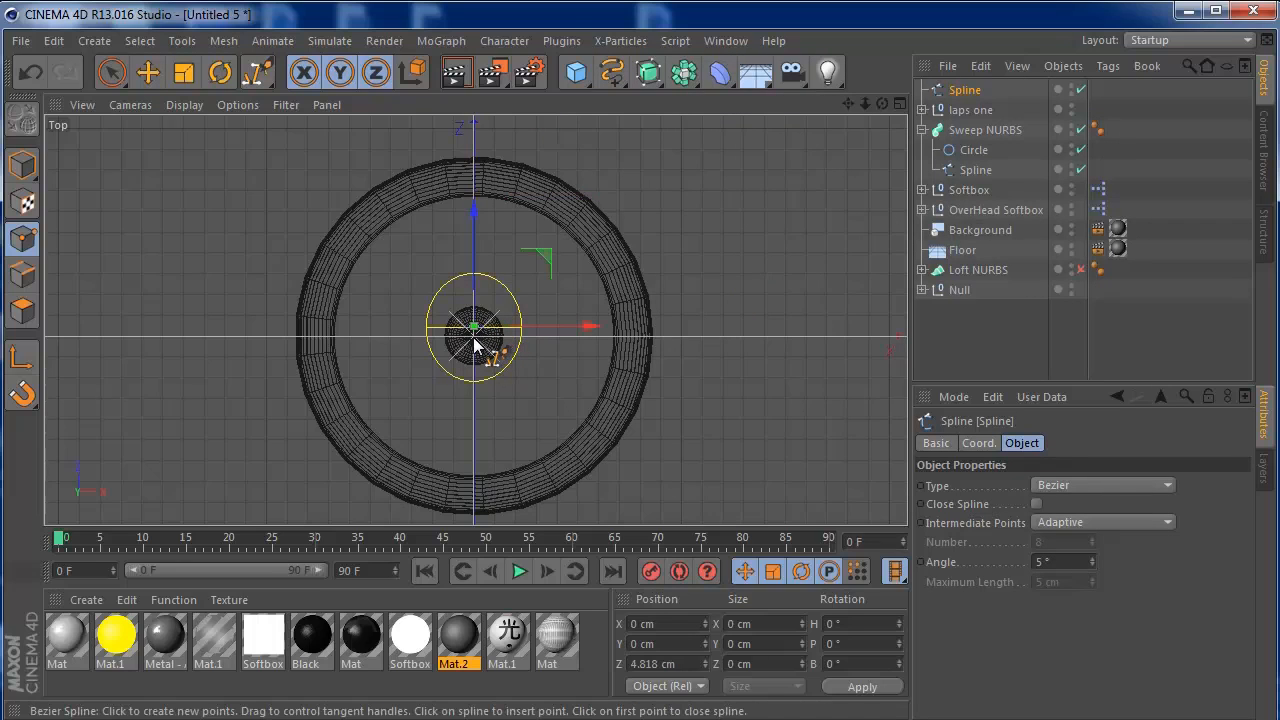
left_click(474, 337)
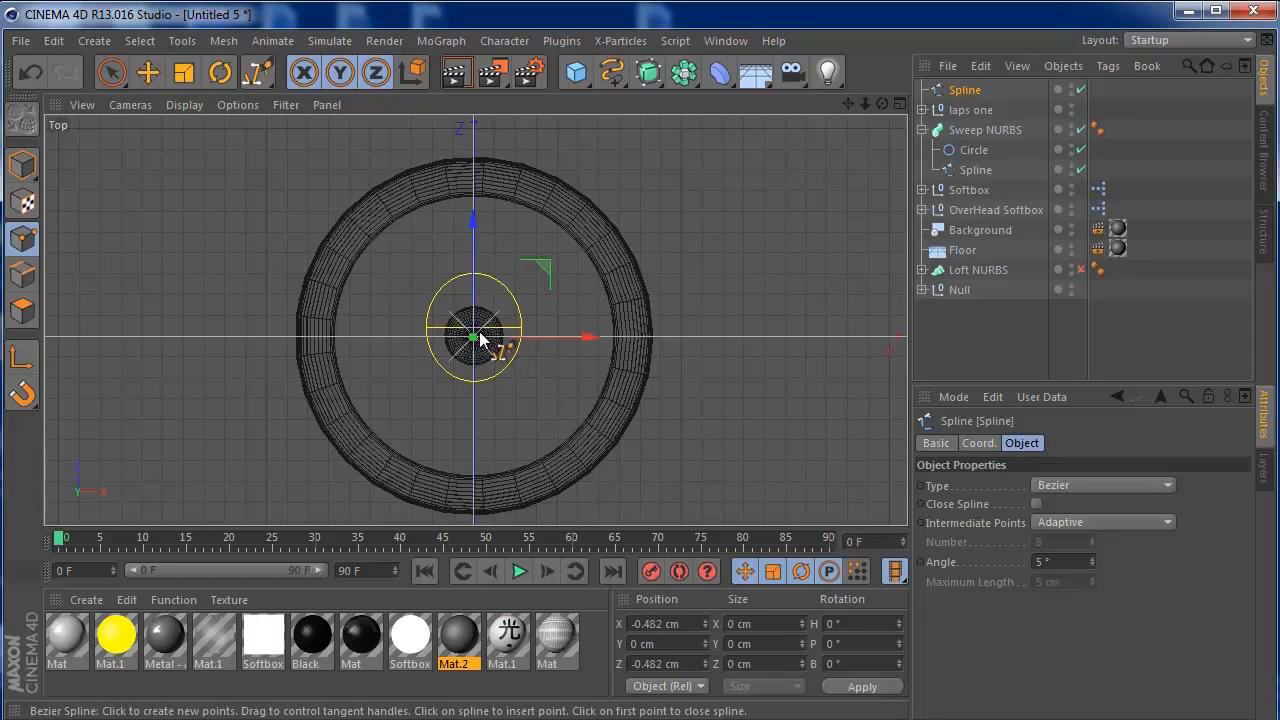
left_click(473, 475)
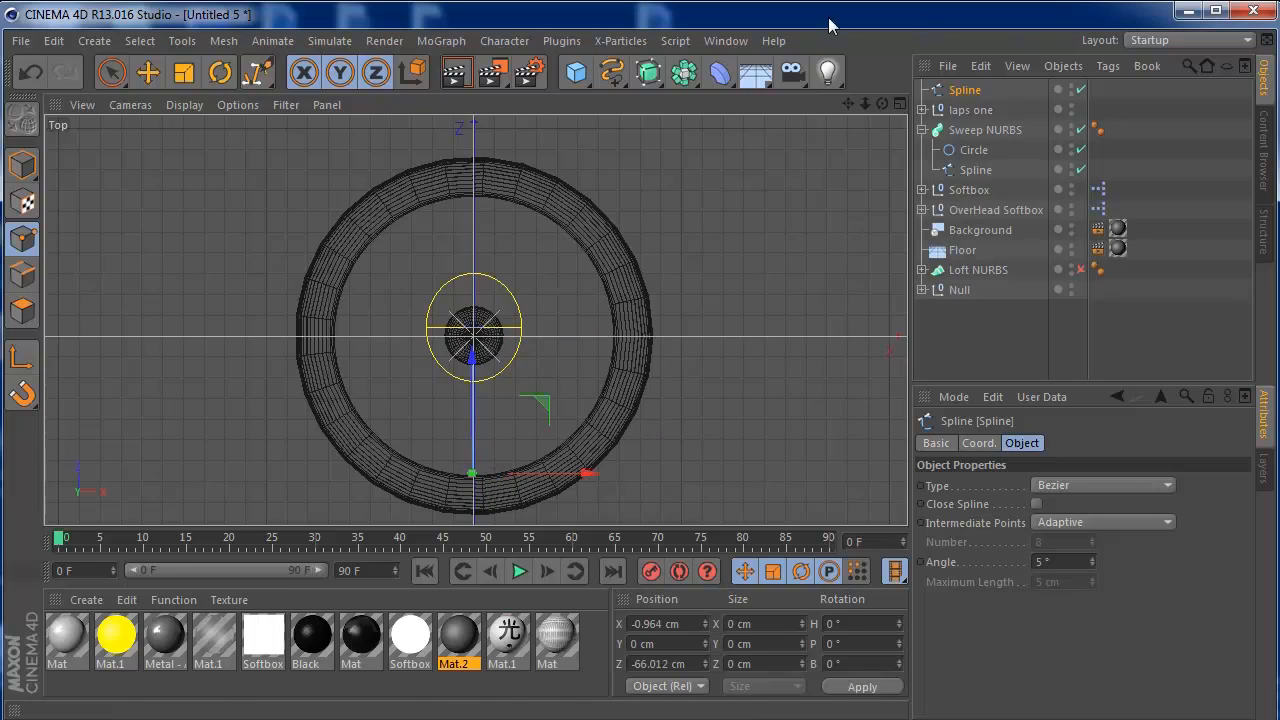
Step: Add a Circle spline as the sweep profile and a new Sweep NURBS object
left_click(612, 72)
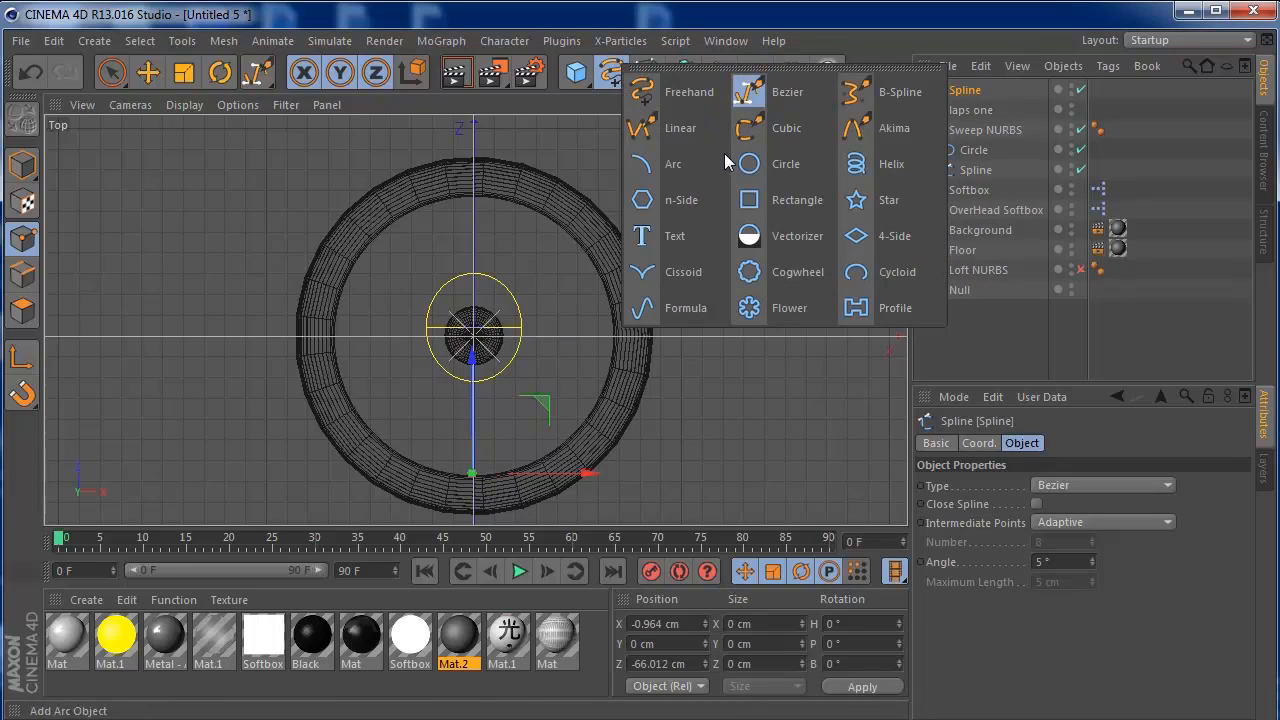
left_click(752, 172)
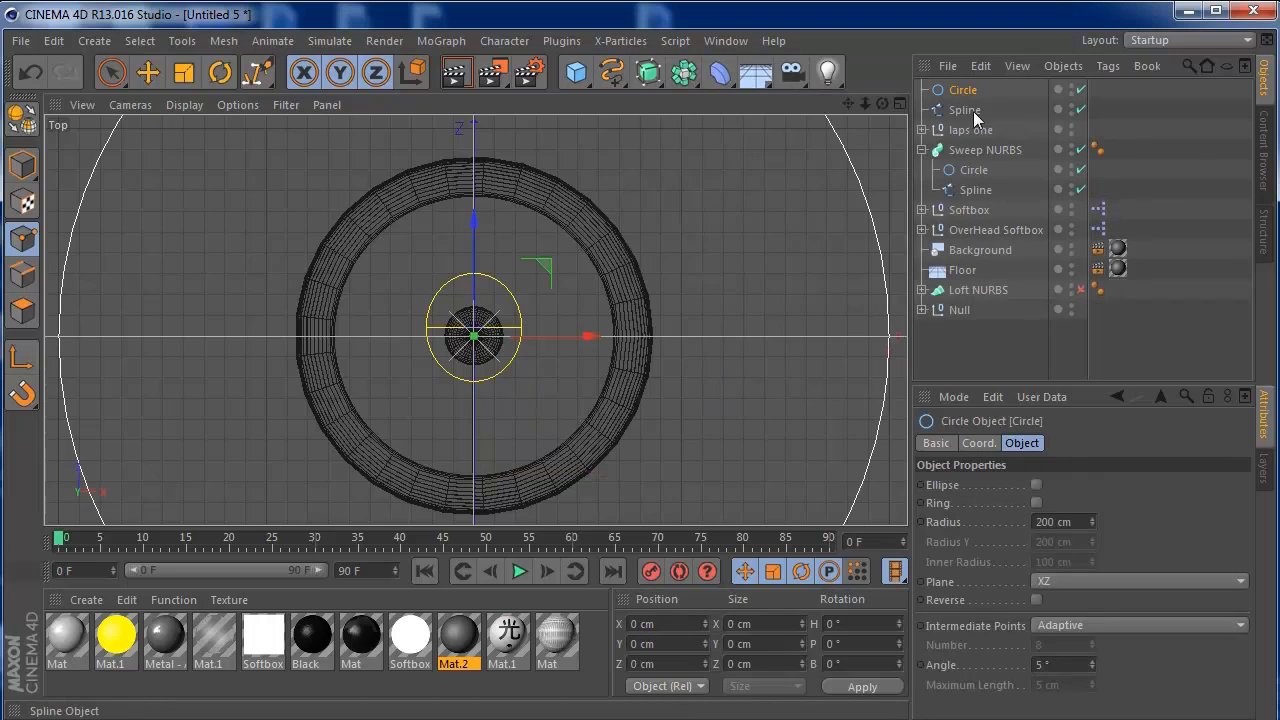
left_click(648, 72)
left_click(729, 159)
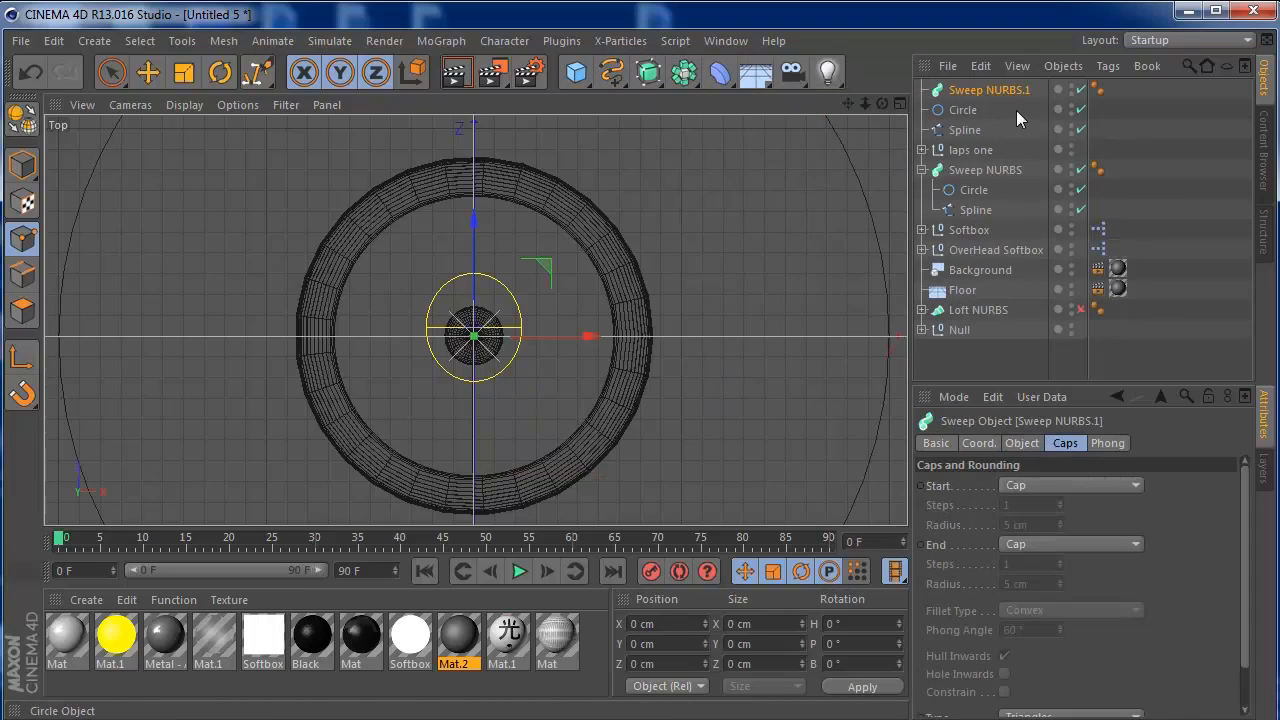
Step: Set the new profile circle's radius to 1 cm
left_click(962, 110)
left_click(1043, 521)
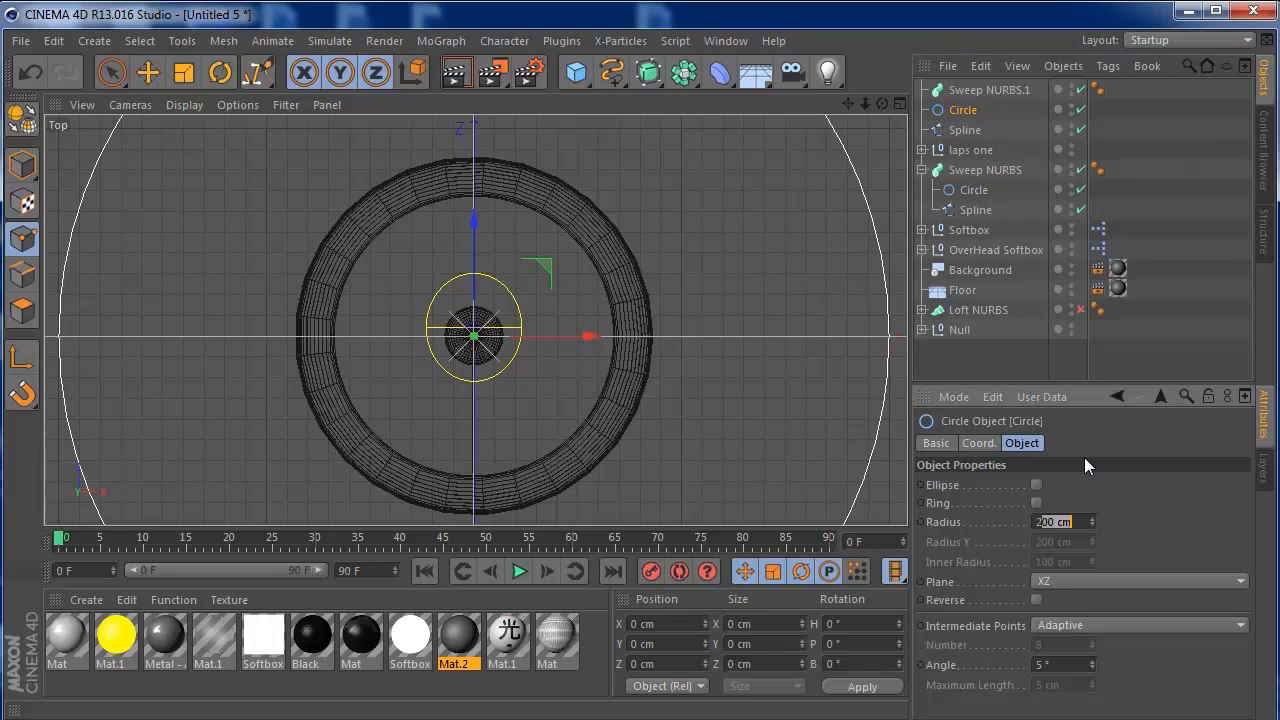
type("21")
key("BackSpace")
key("BackSpace")
type("1")
key("Return")
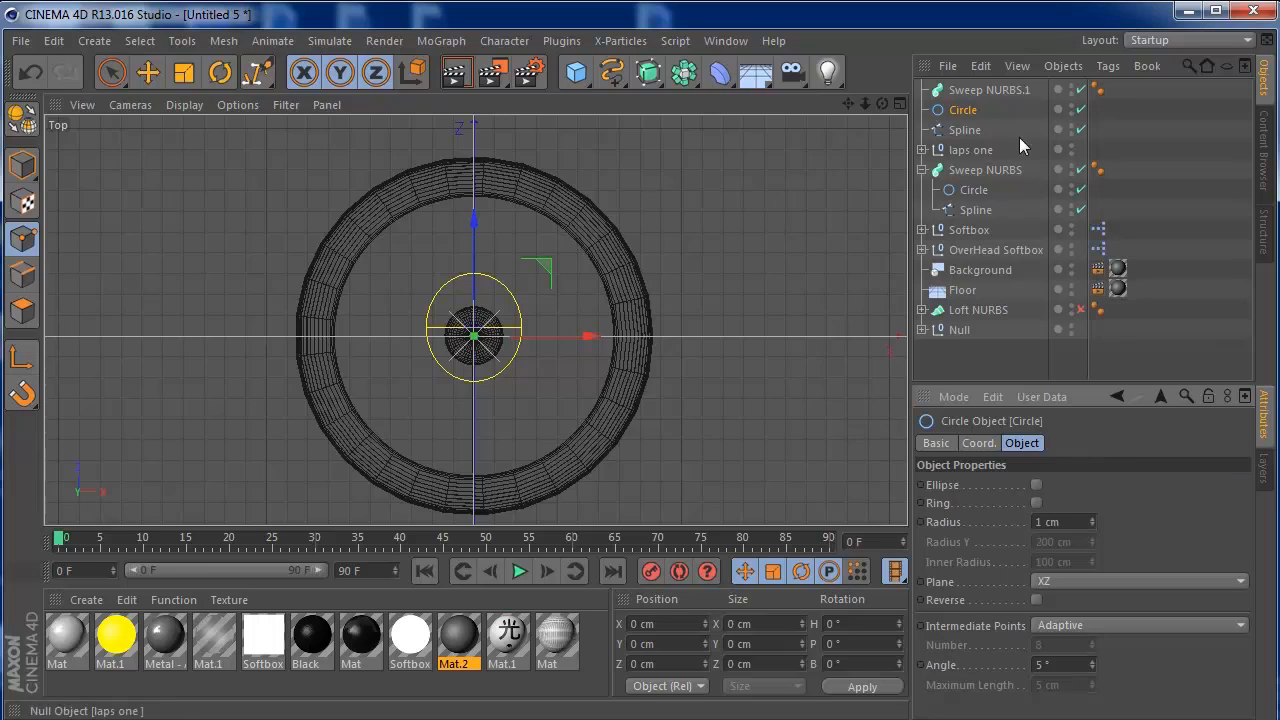
Step: Nest the new 1 cm circle and the straight spline under Sweep NURBS.1 to form the support wire
left_click_drag(965, 128, 968, 117)
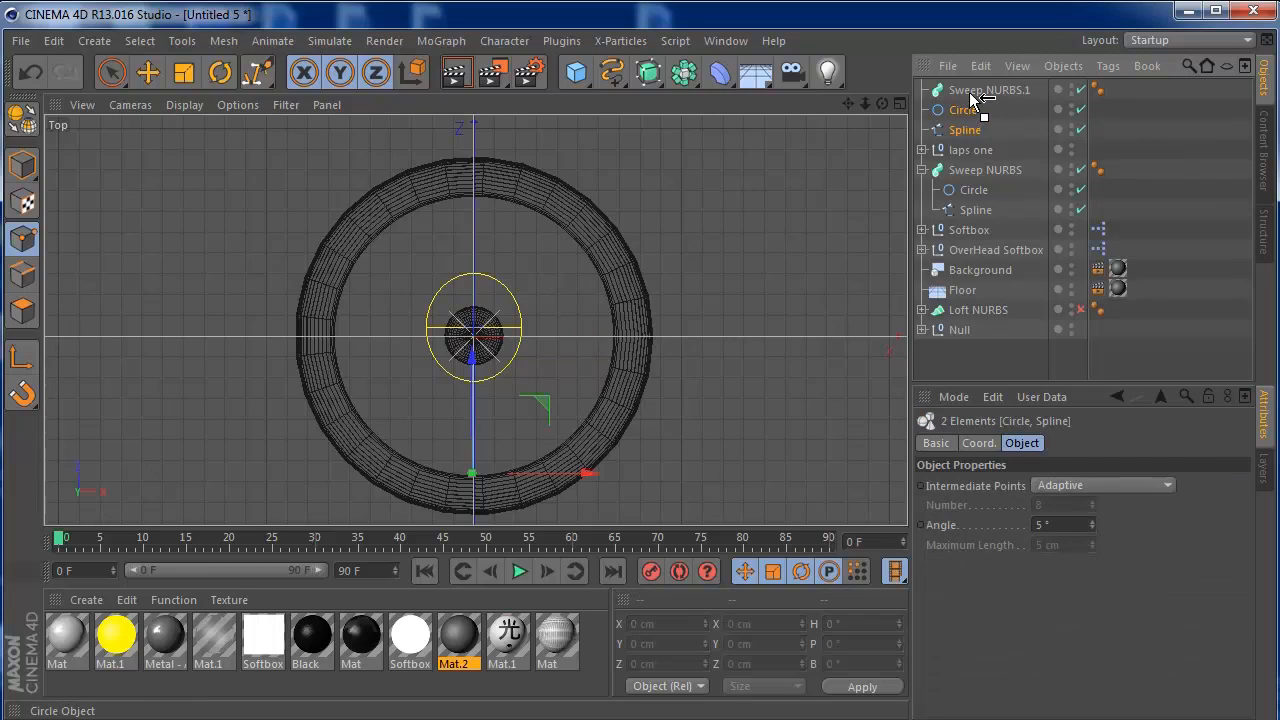
left_click_drag(968, 100, 966, 95)
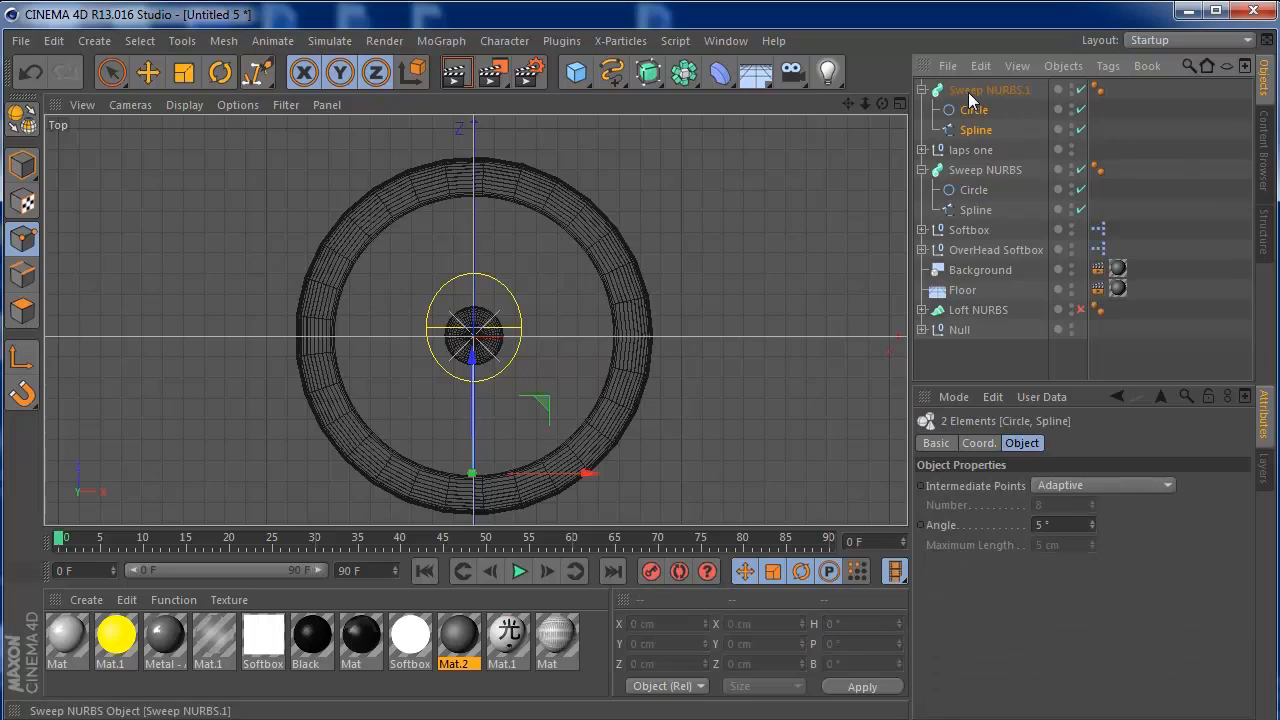
left_click(976, 92)
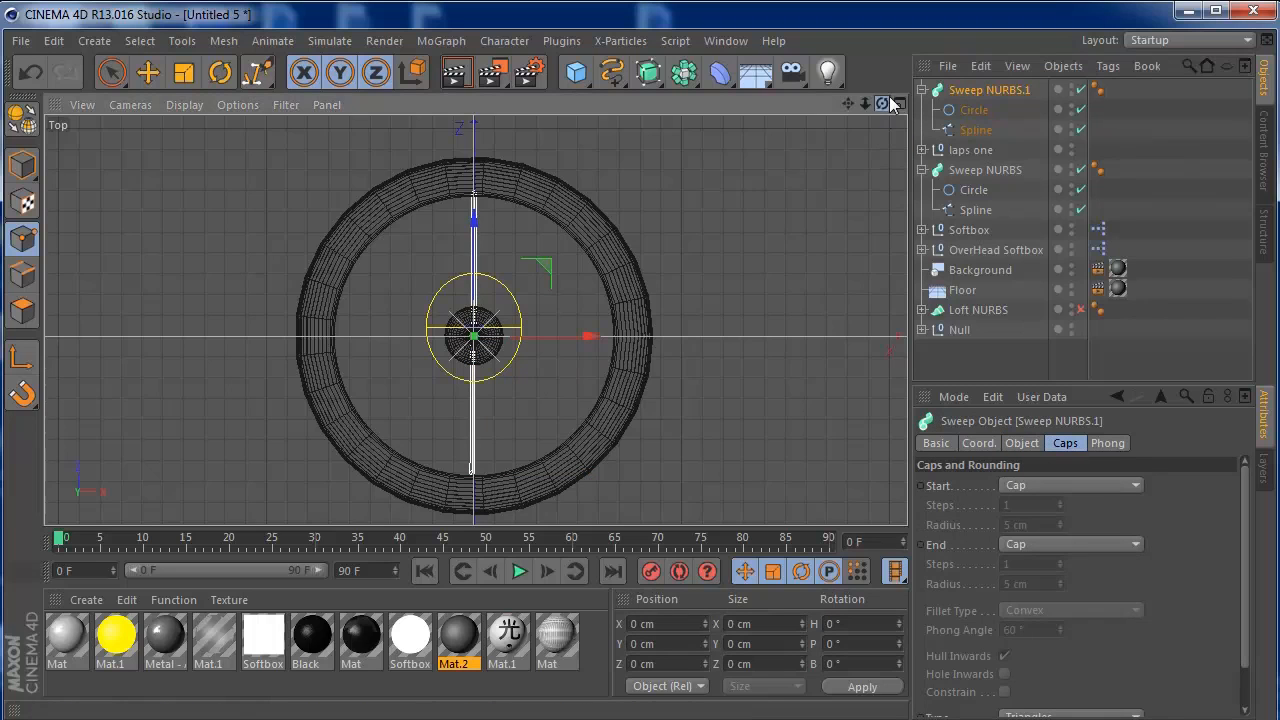
Step: Move the wire spline's far end point inward to about Z -65 cm in the perspective view, and select its opposite end point
left_click(897, 104)
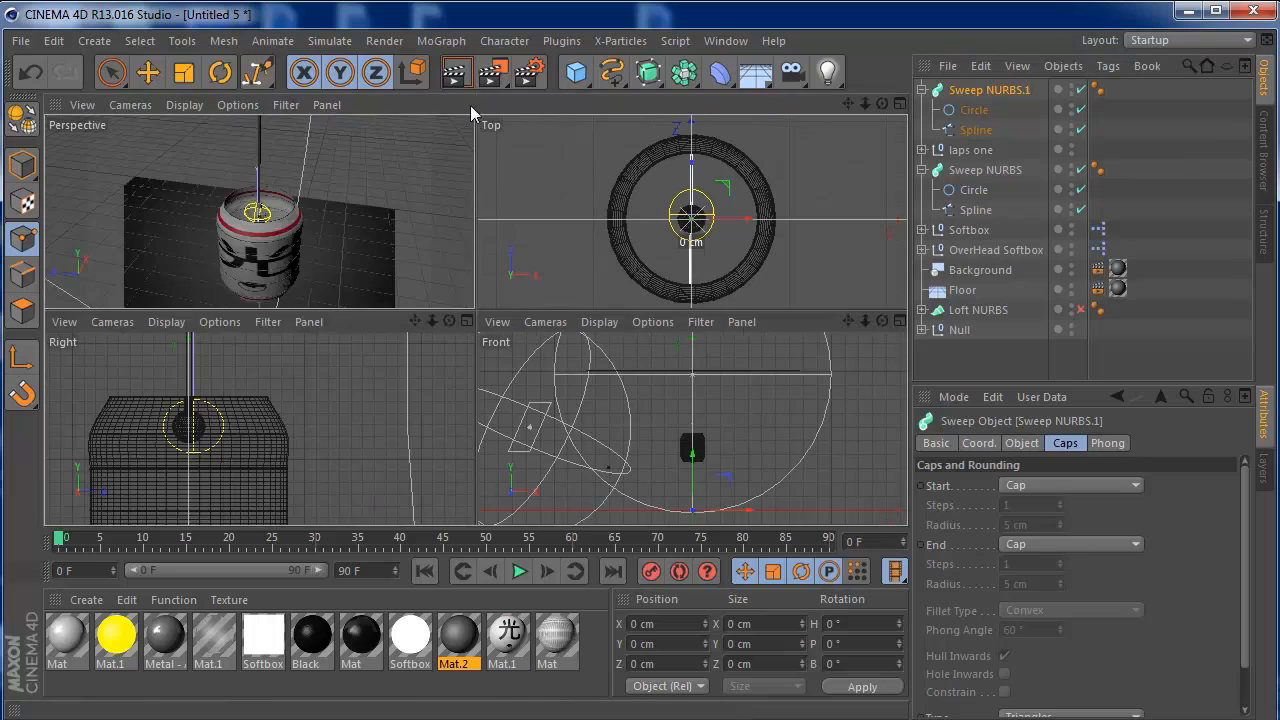
left_click(466, 104)
left_click_drag(866, 105, 615, 250)
left_click_drag(476, 437, 486, 231)
left_click_drag(868, 104, 1127, 77)
left_click_drag(466, 212, 476, 189)
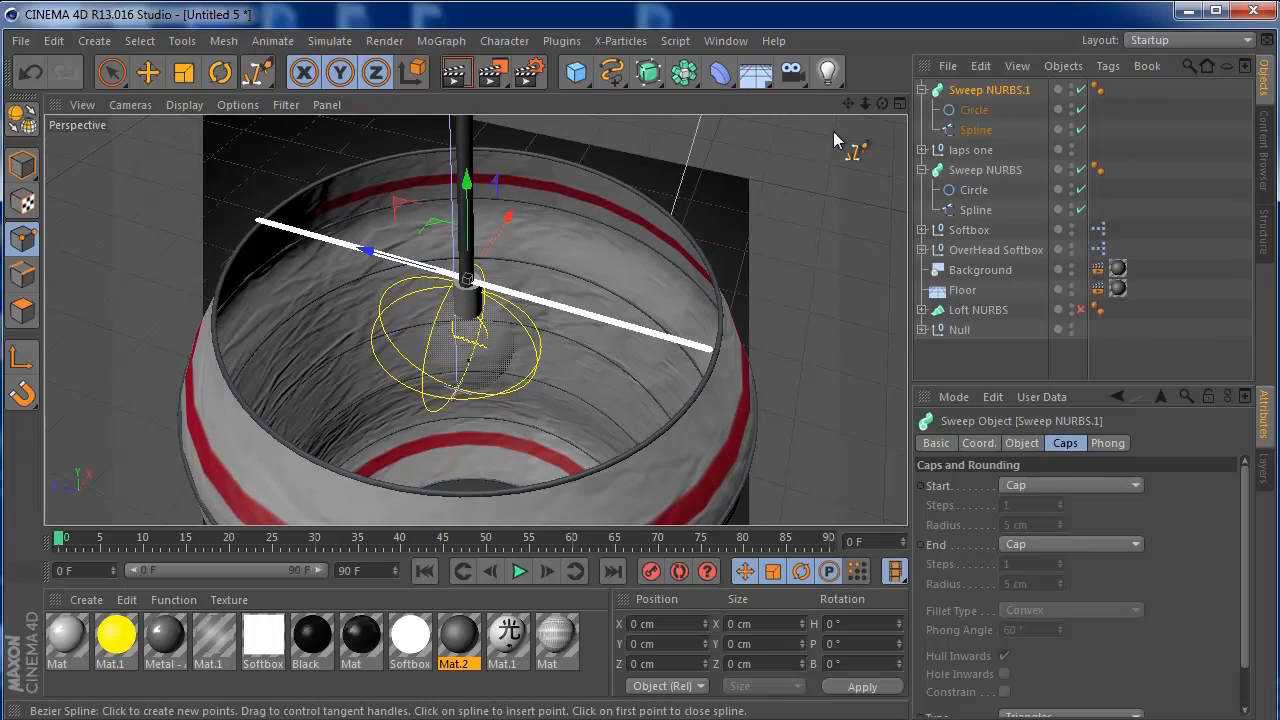
left_click_drag(883, 104, 997, 71)
left_click_drag(382, 271, 388, 271)
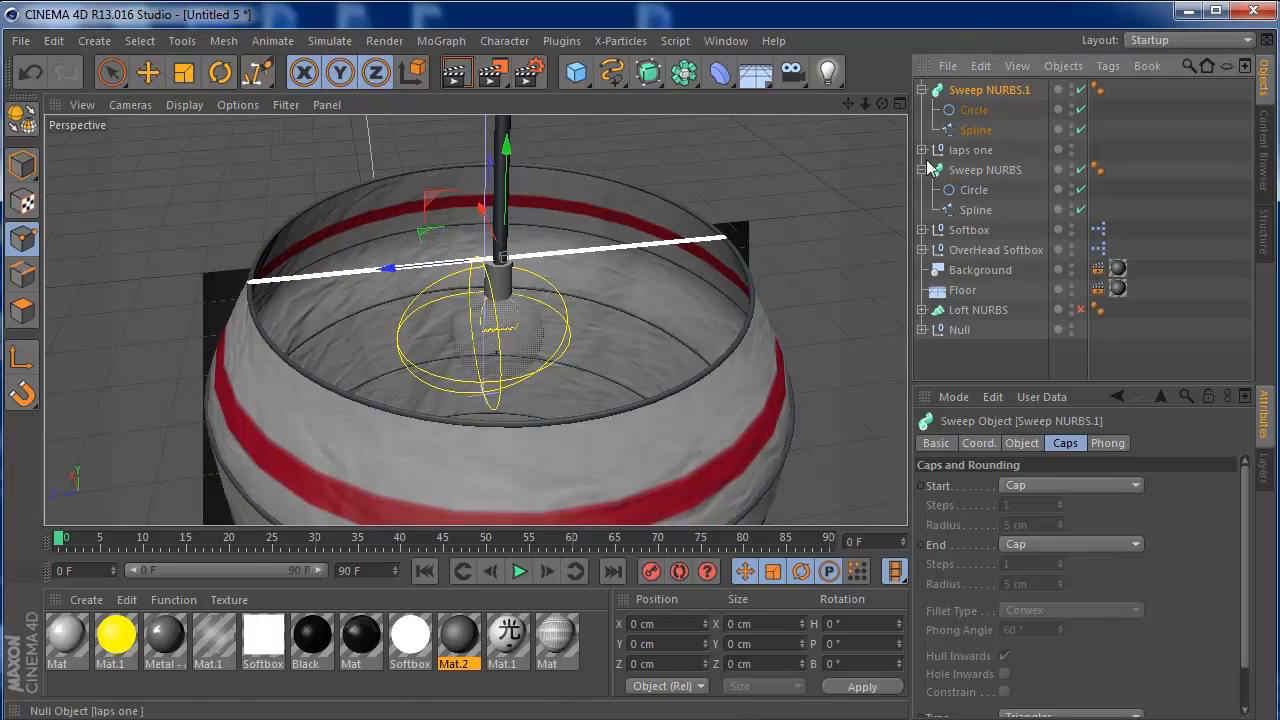
left_click(968, 133)
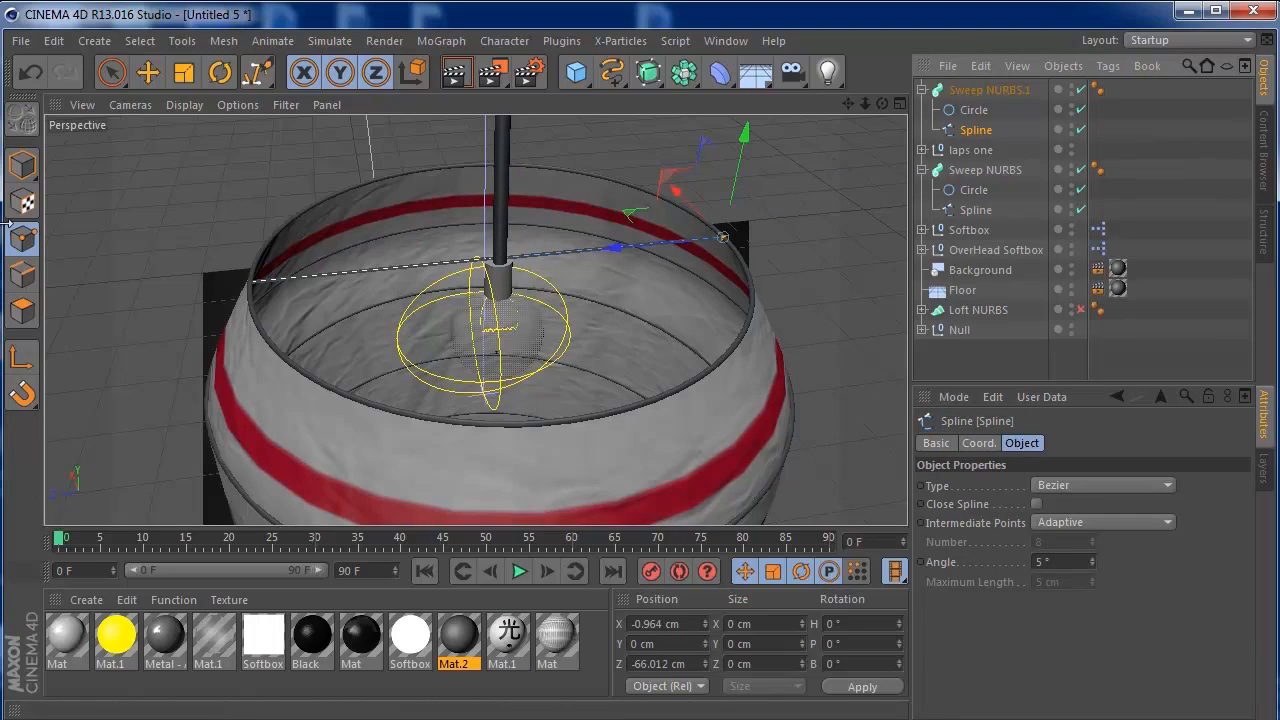
key("e")
left_click_drag(617, 250, 615, 257)
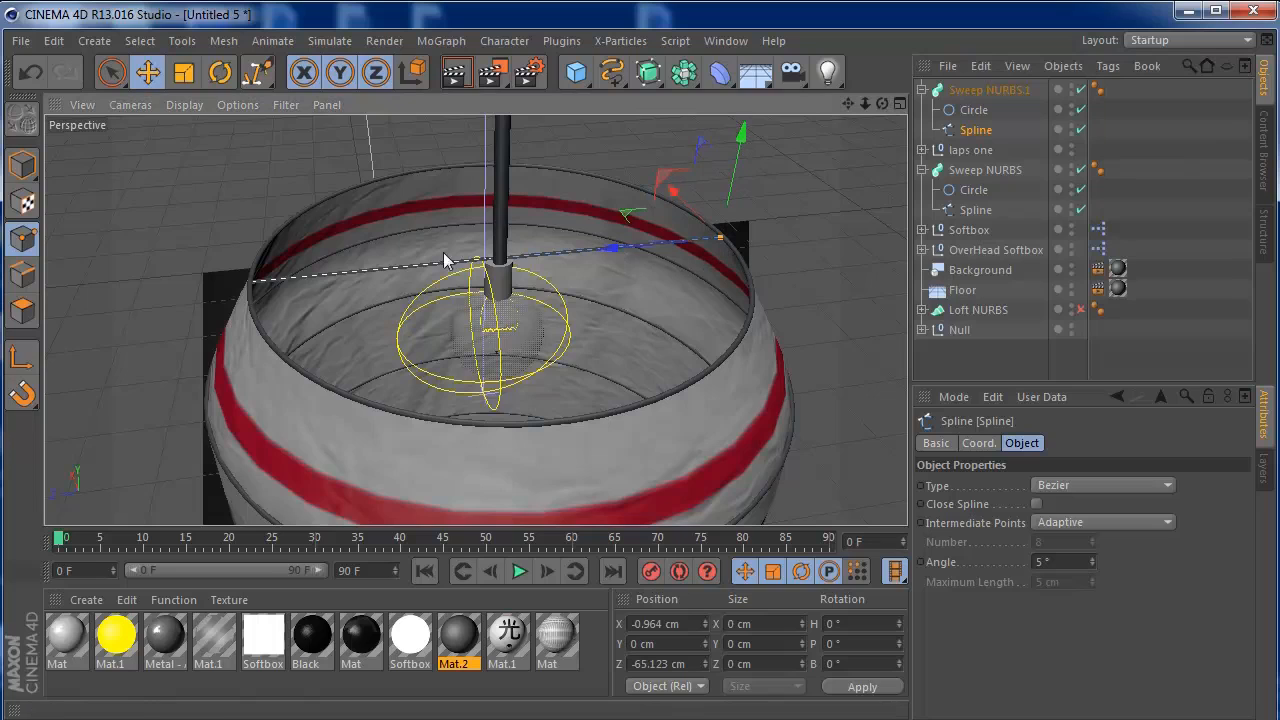
left_click(250, 284)
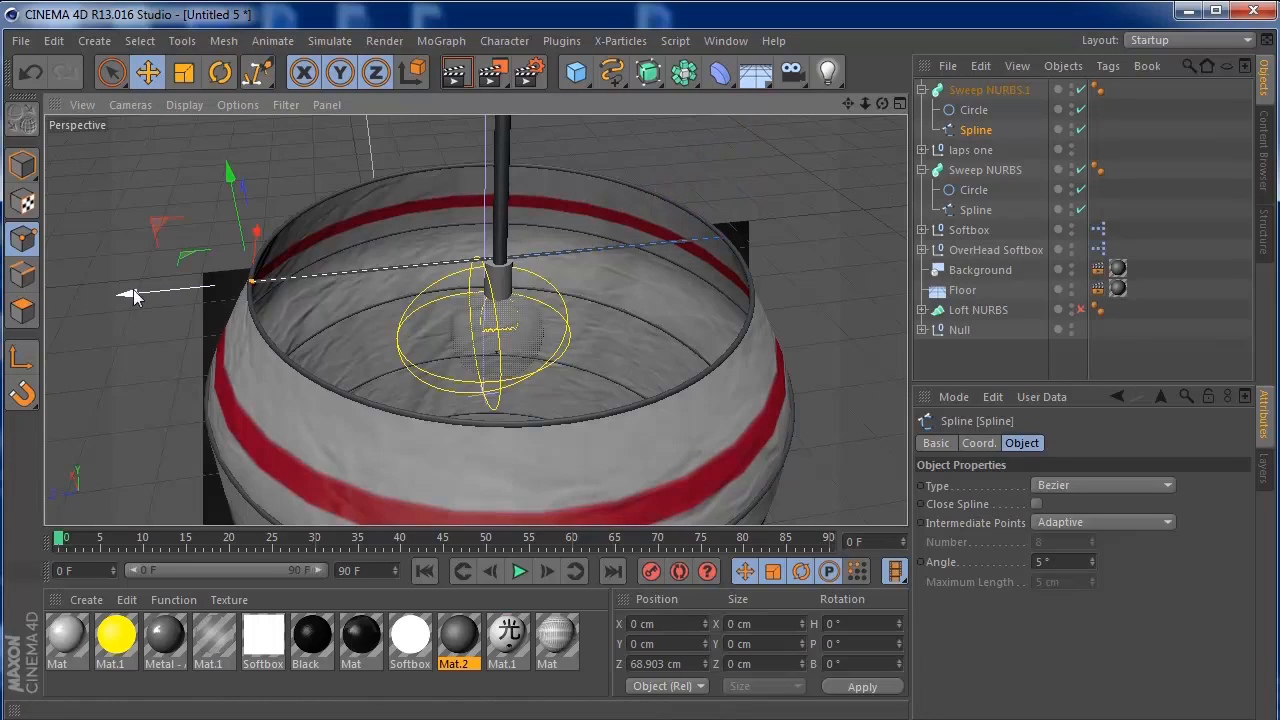